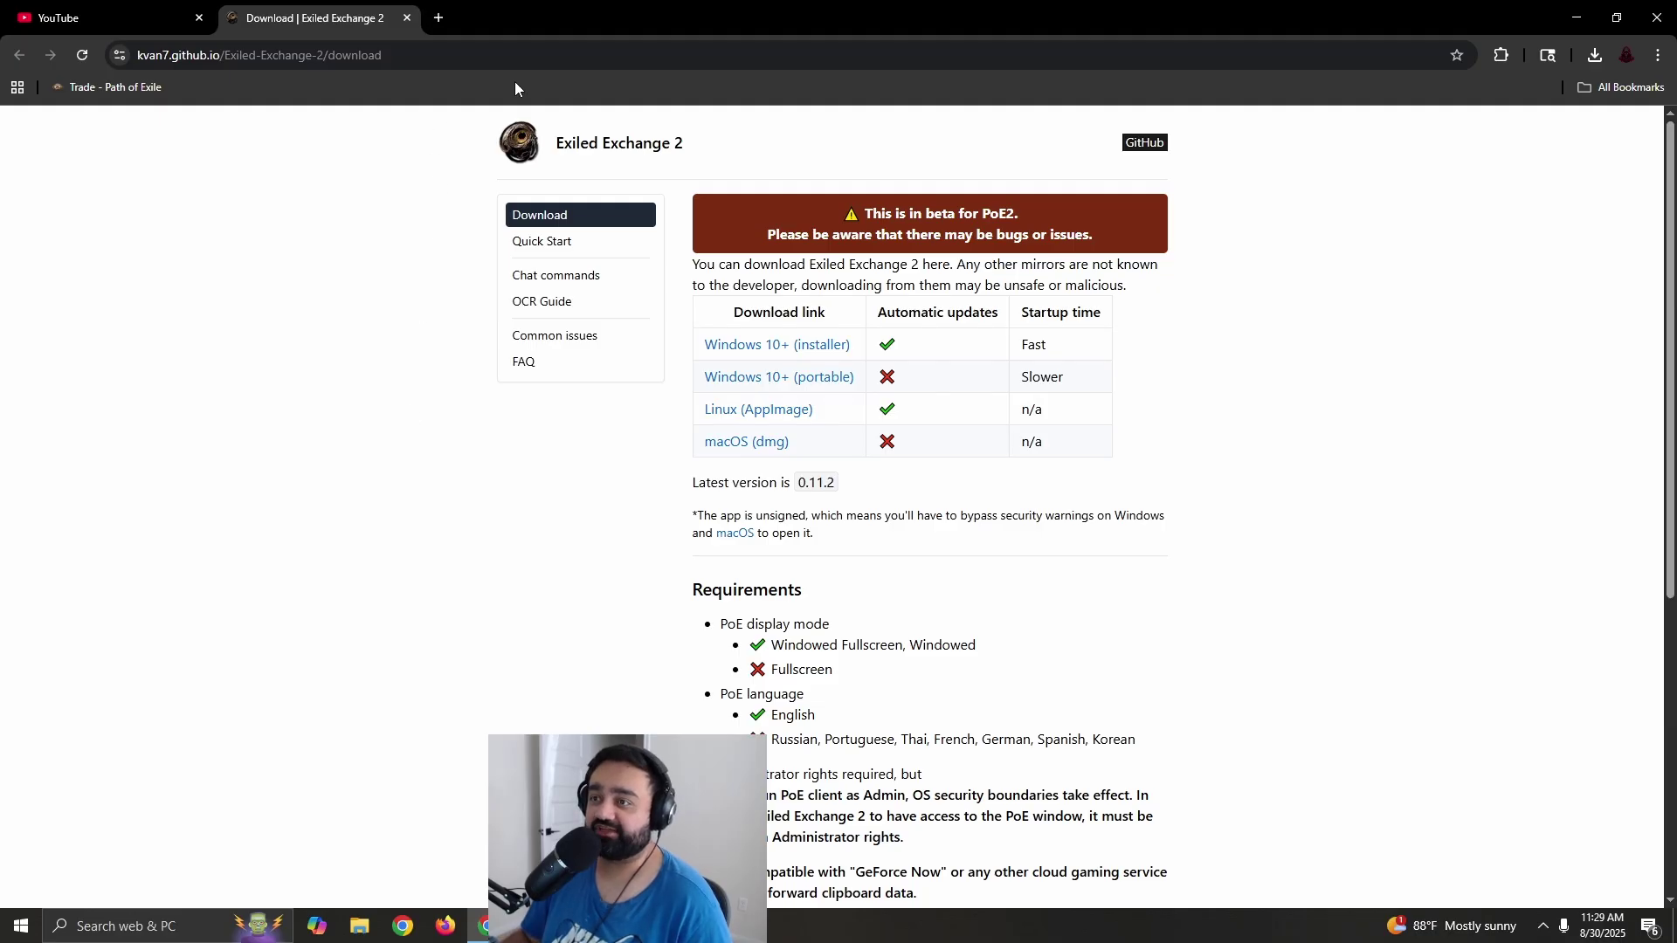
Search Google for 'exile exchange 2' in a new Chrome tab using the 'exil' suggestion.
left_click(435, 28)
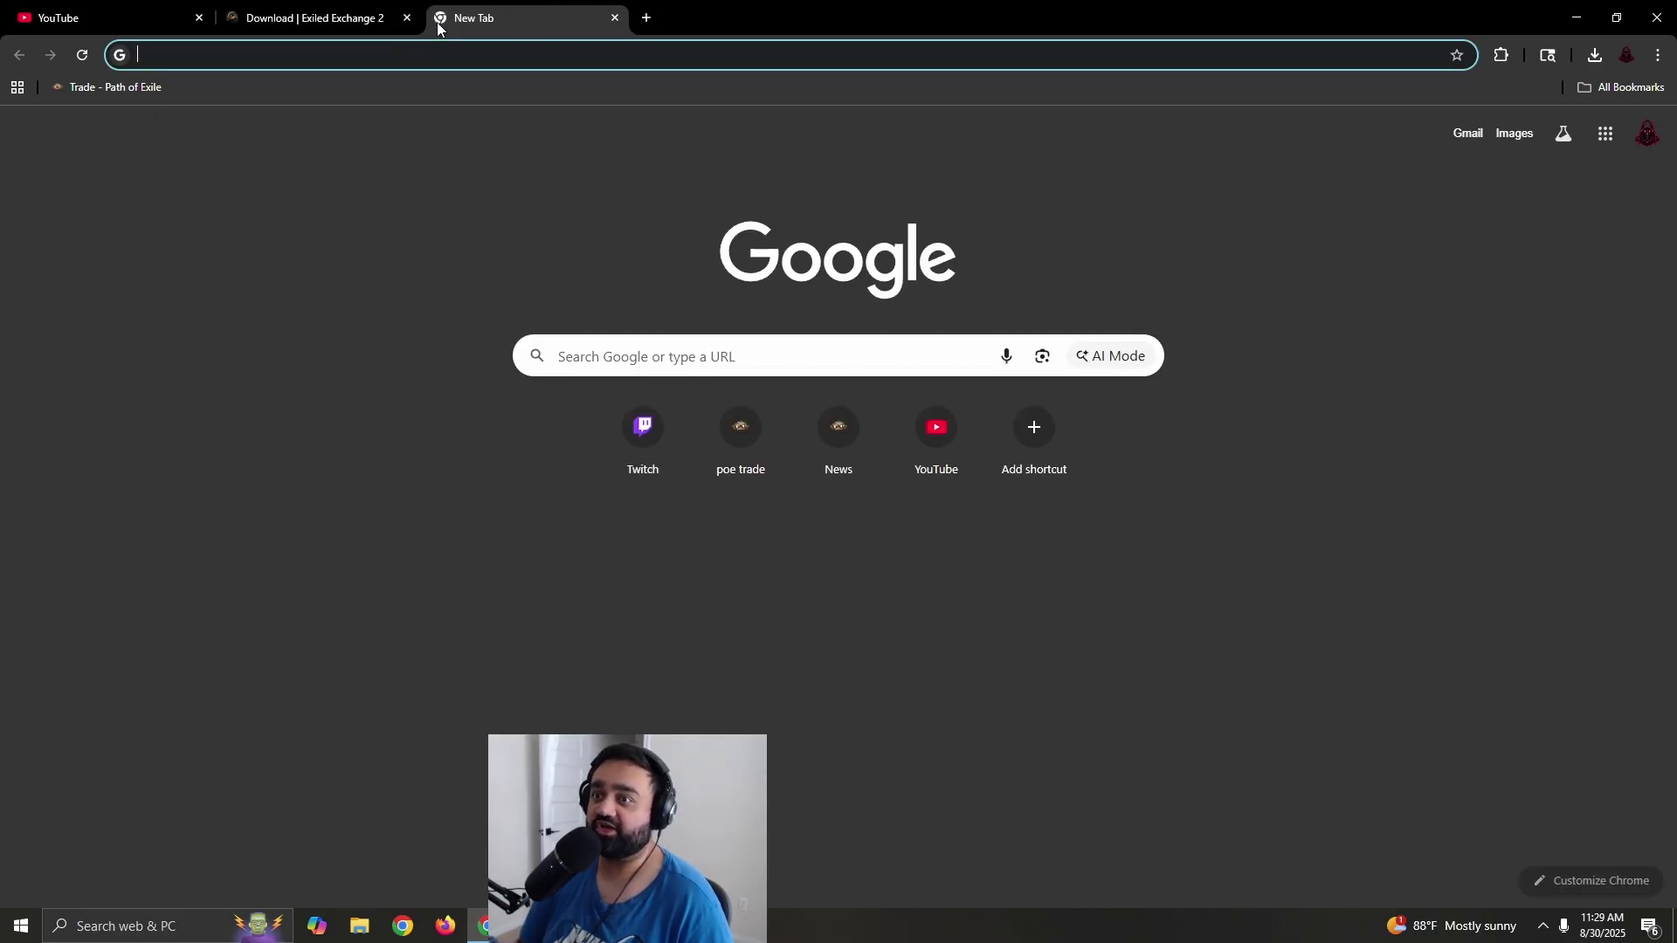
type("exil")
key("Return")
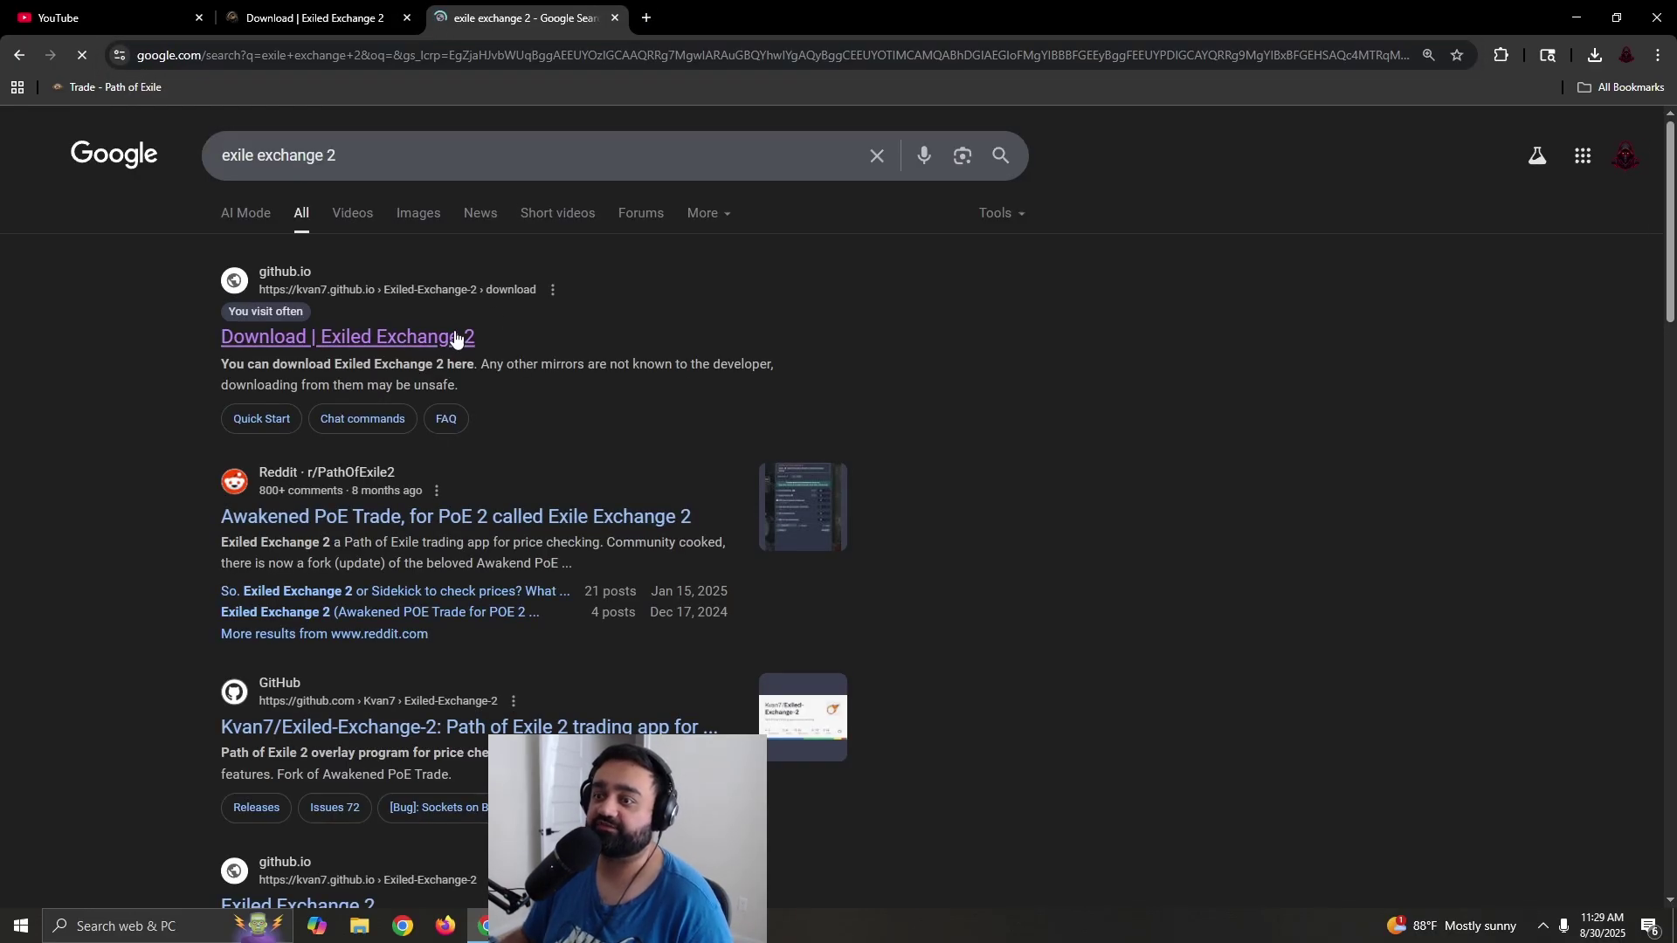
Open the 'Download | Exiled Exchange 2' result and download the Windows 10+ installer.
left_click(347, 340)
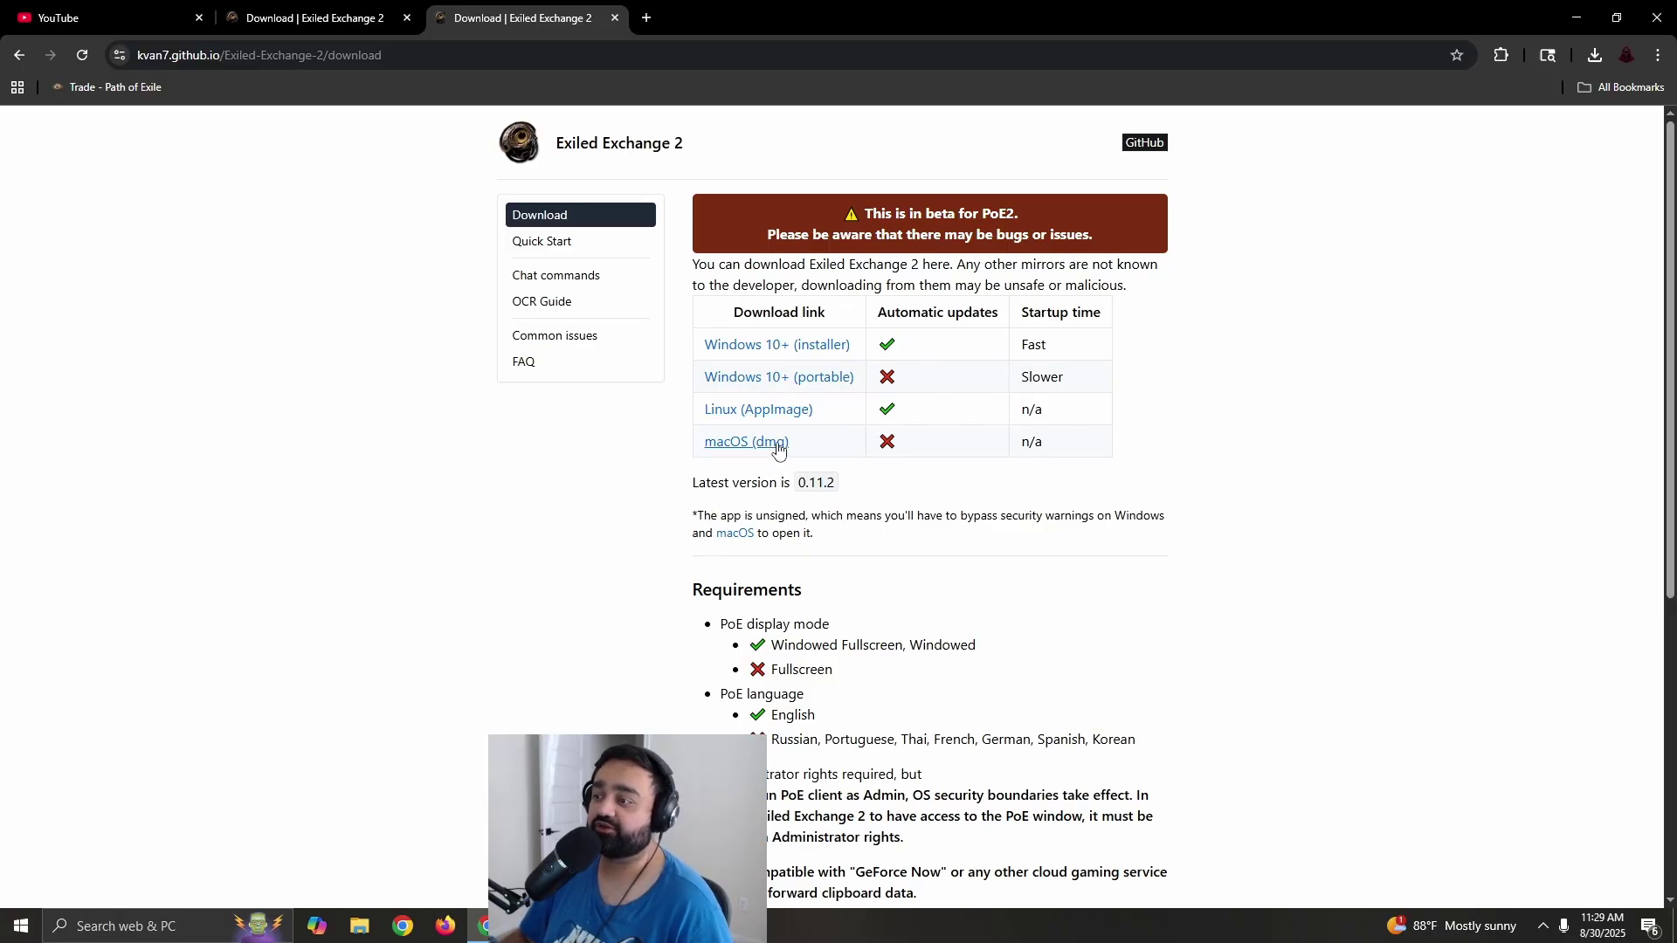
left_click(831, 345)
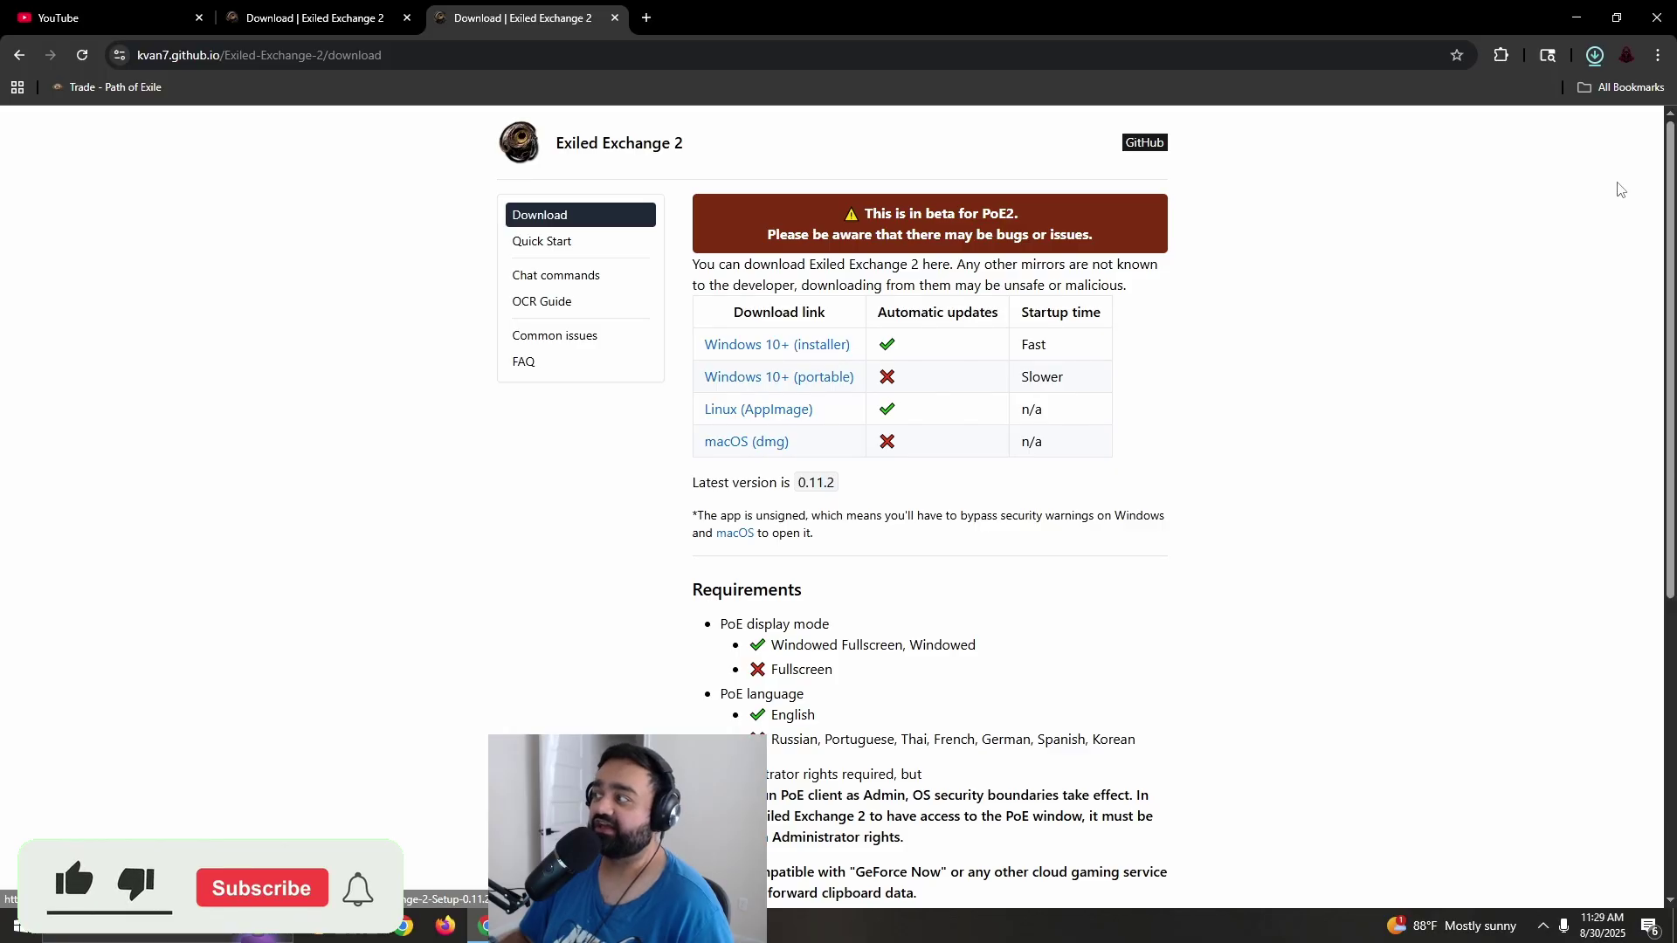
Run the newest Setup .exe from Chrome's downloads, allowing it past SmartScreen with Run anyway.
left_click(1595, 57)
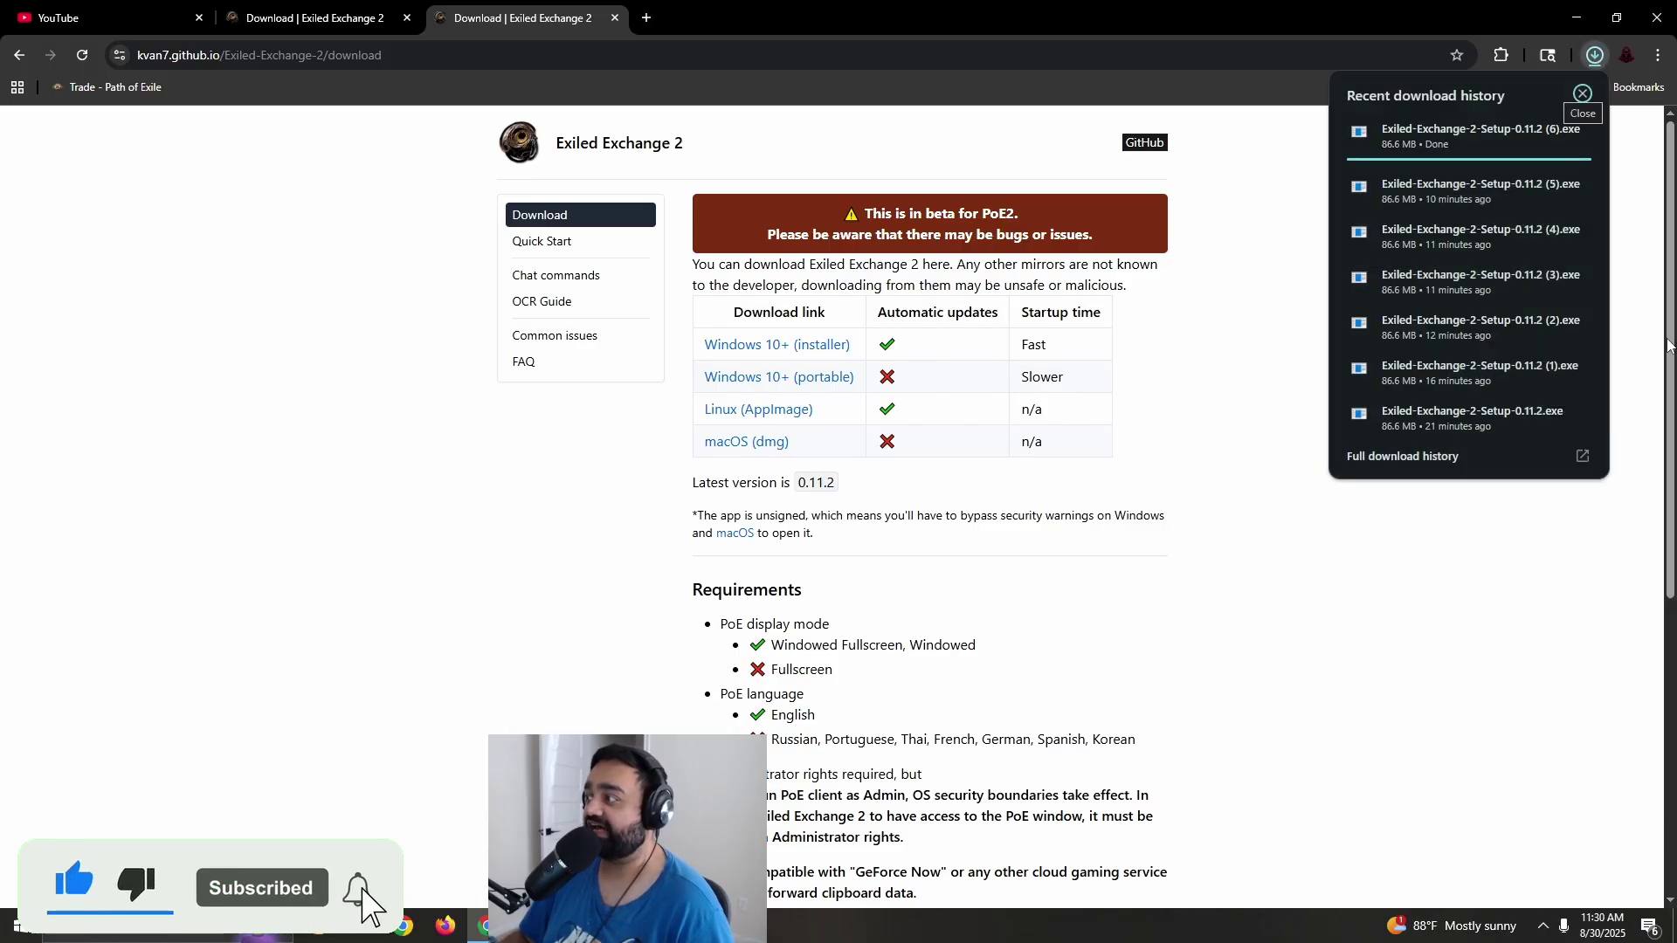
left_click(1424, 142)
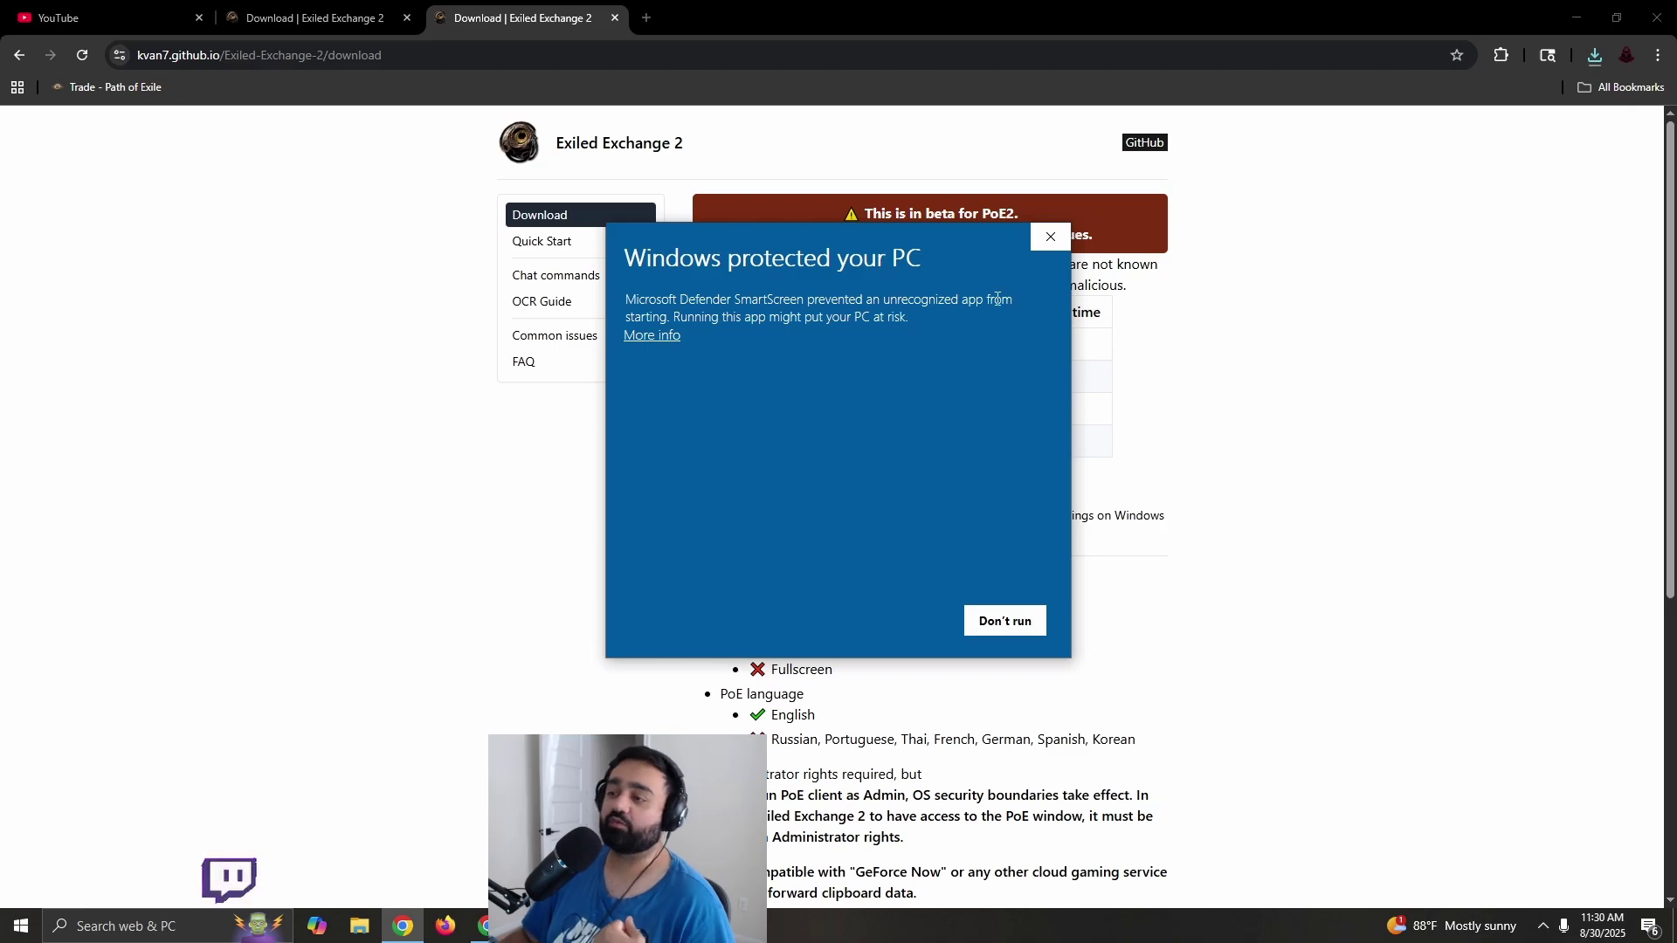
left_click(657, 336)
left_click(884, 621)
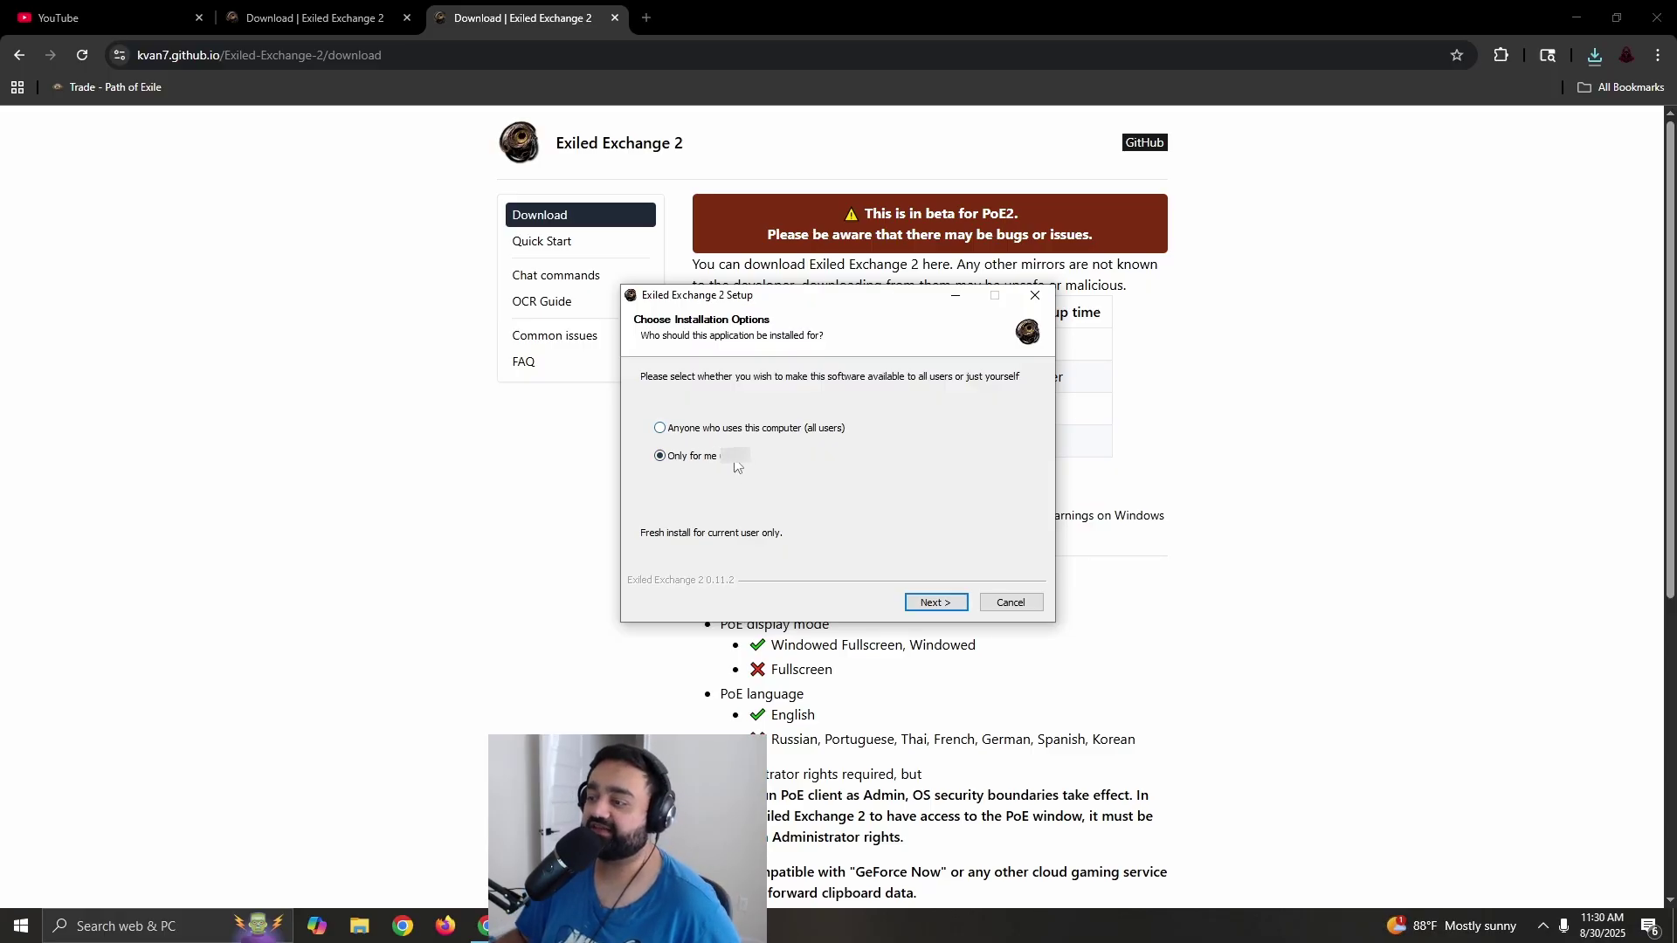
Install Exiled Exchange 2 'Only for me' in the default folder, finishing with Run ticked.
left_click(952, 612)
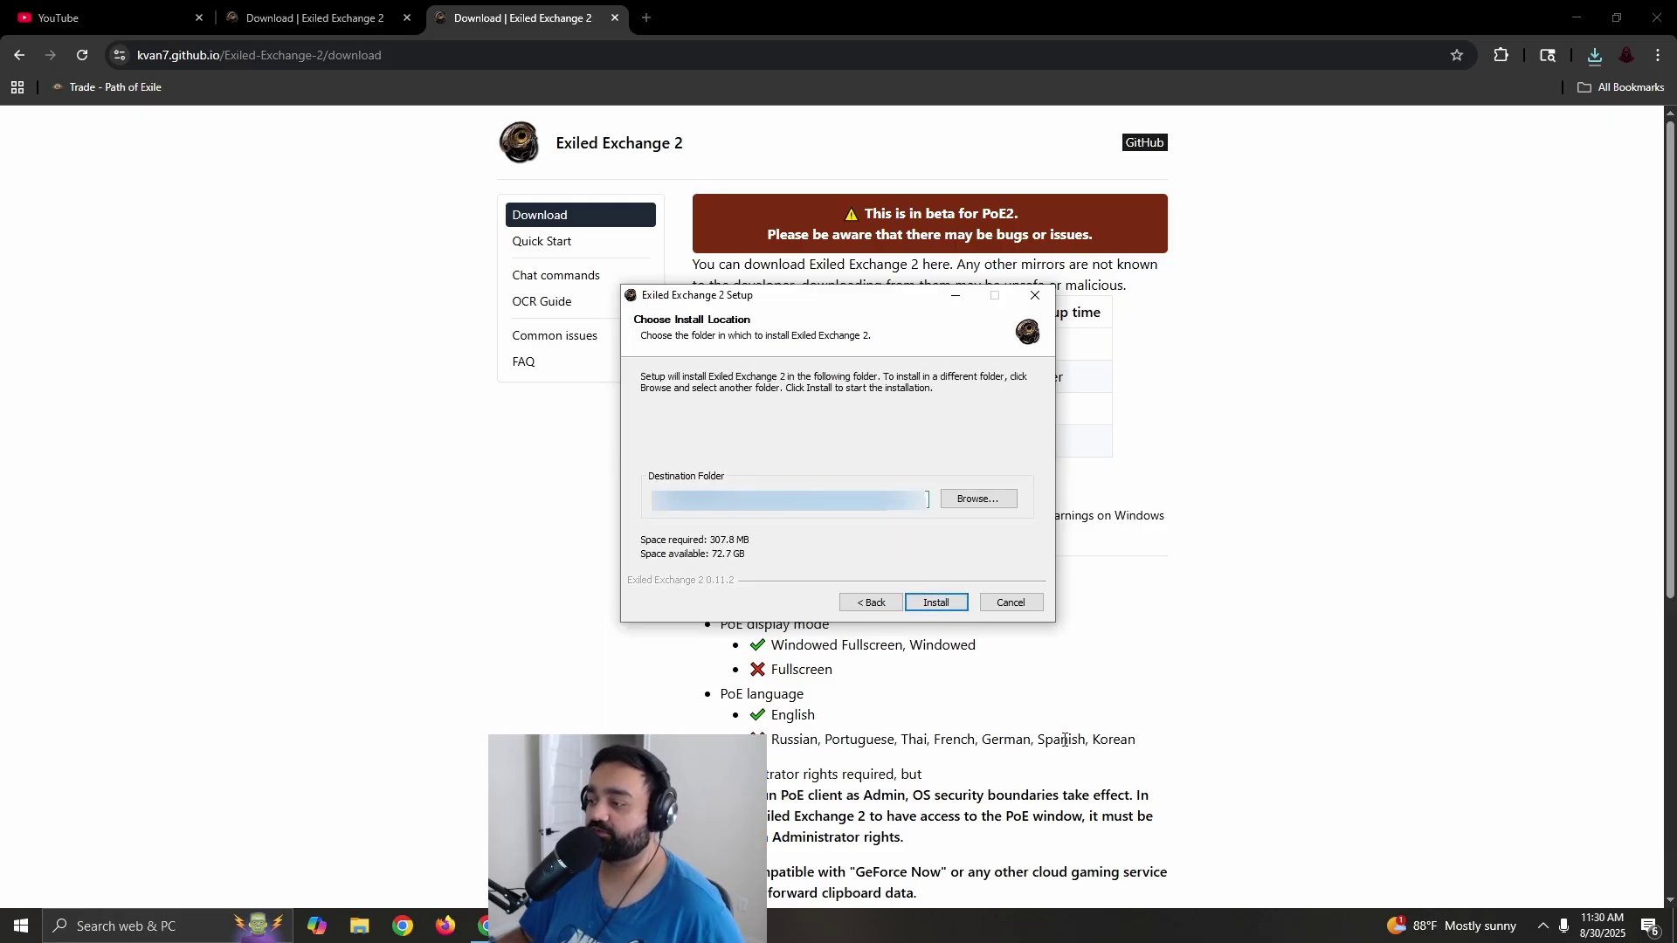
left_click(952, 613)
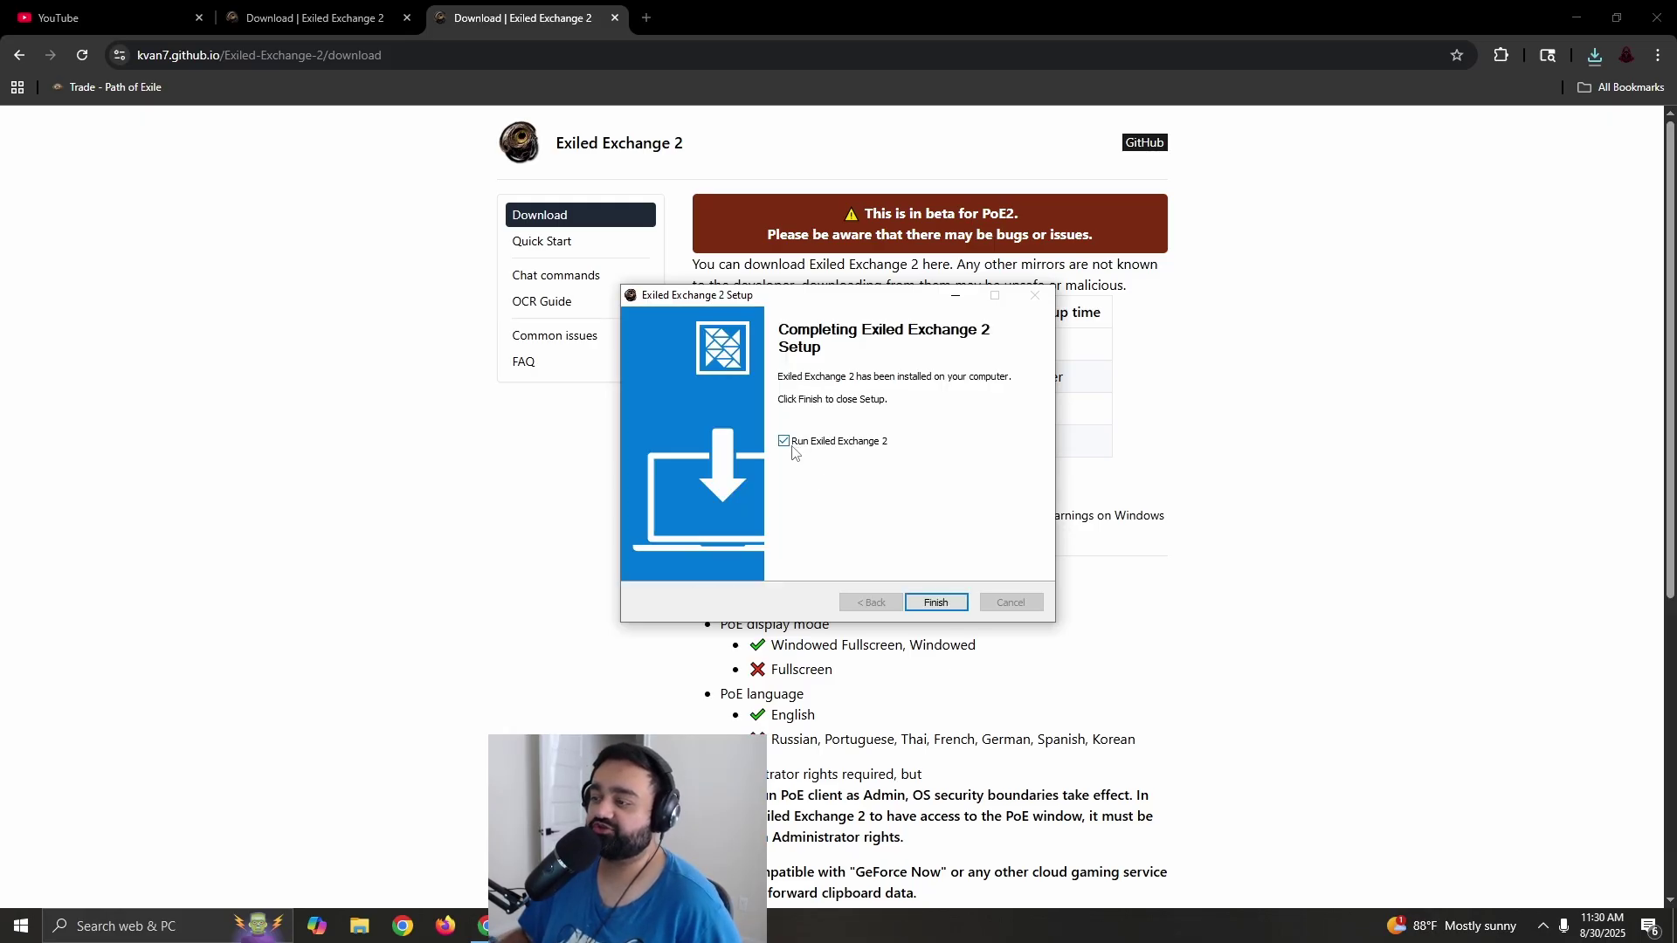
left_click(936, 603)
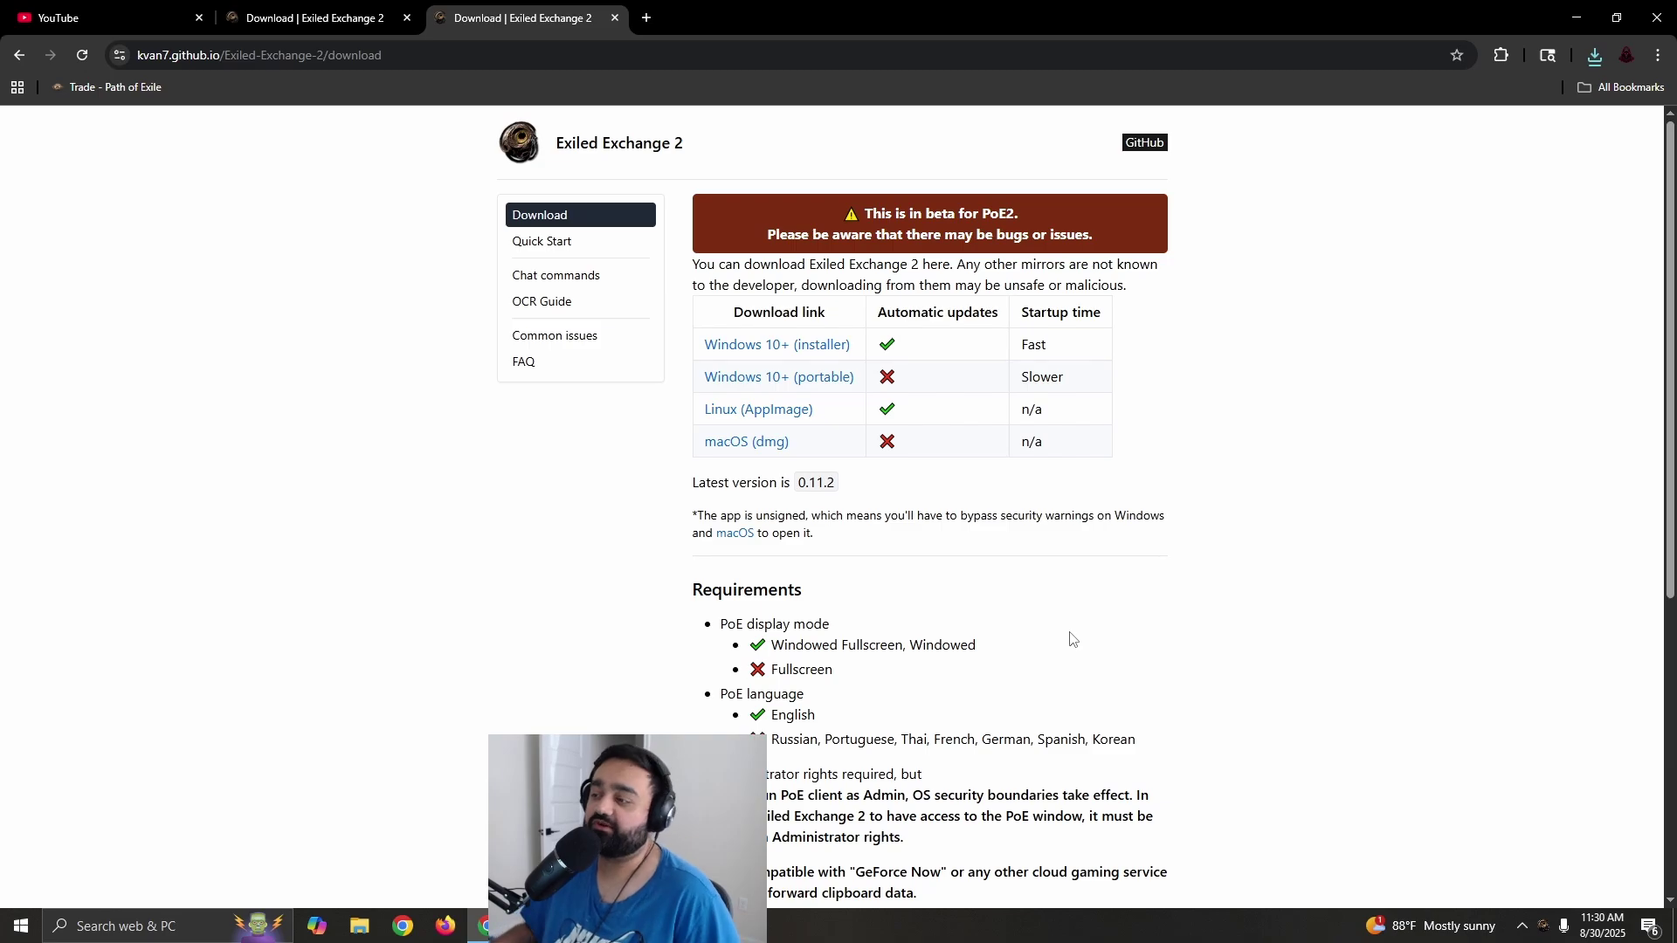
Check the tray for Exiled Exchange 2, then switch to Path of Exile 2 and close the inventory.
left_click(1519, 927)
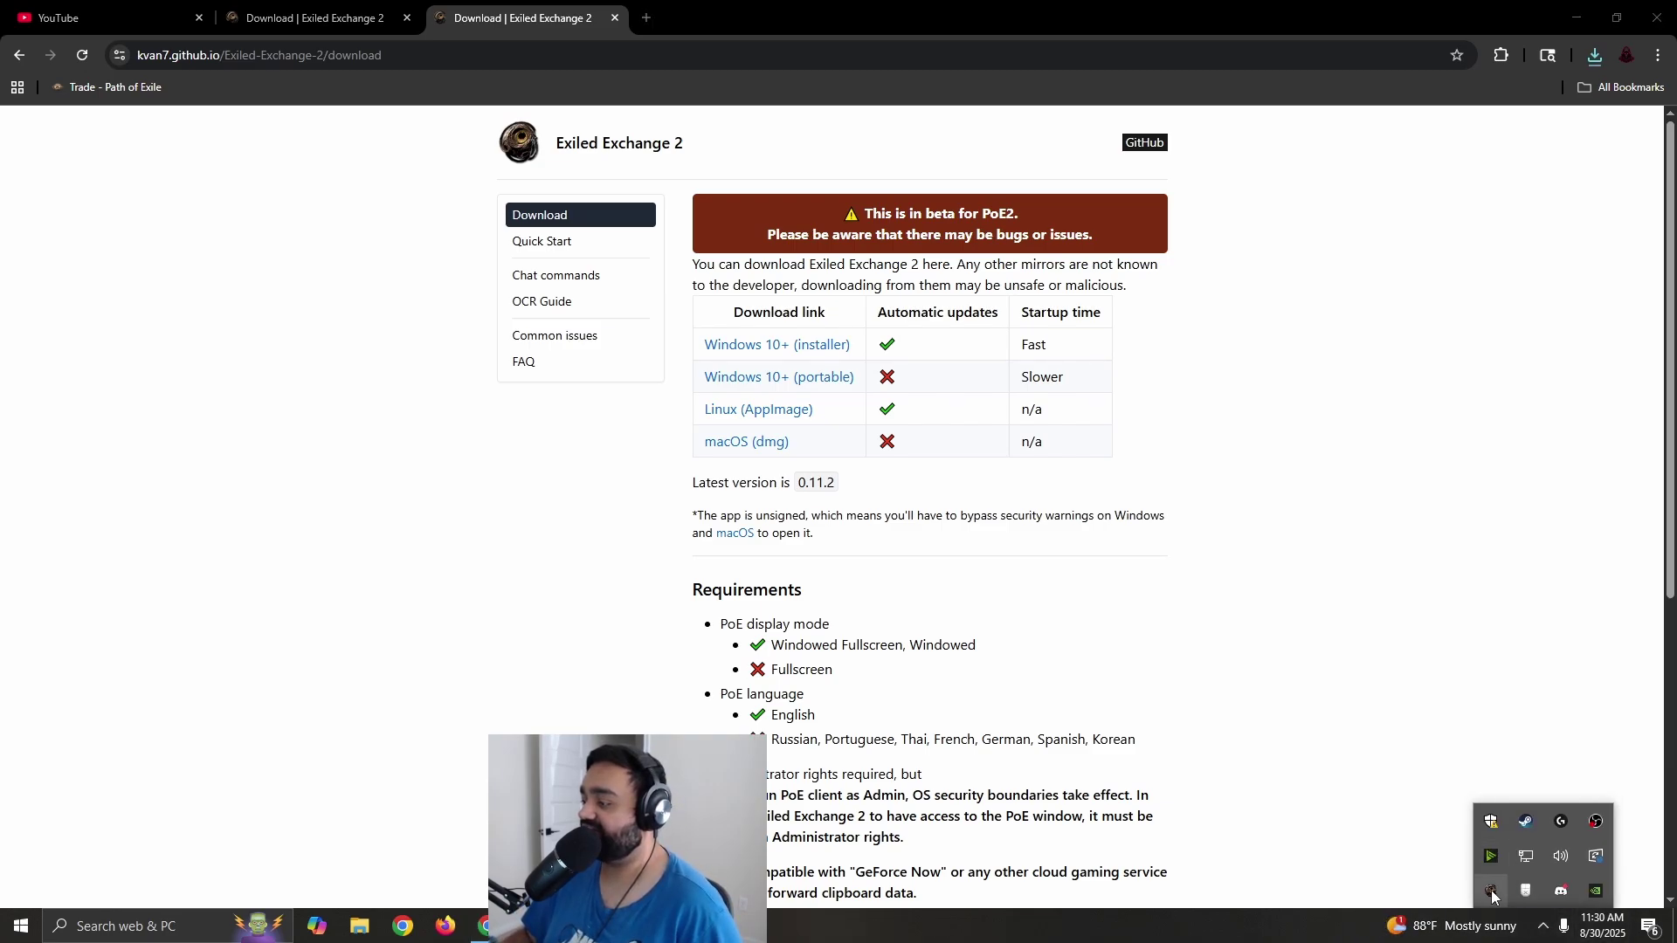
left_click(1314, 704)
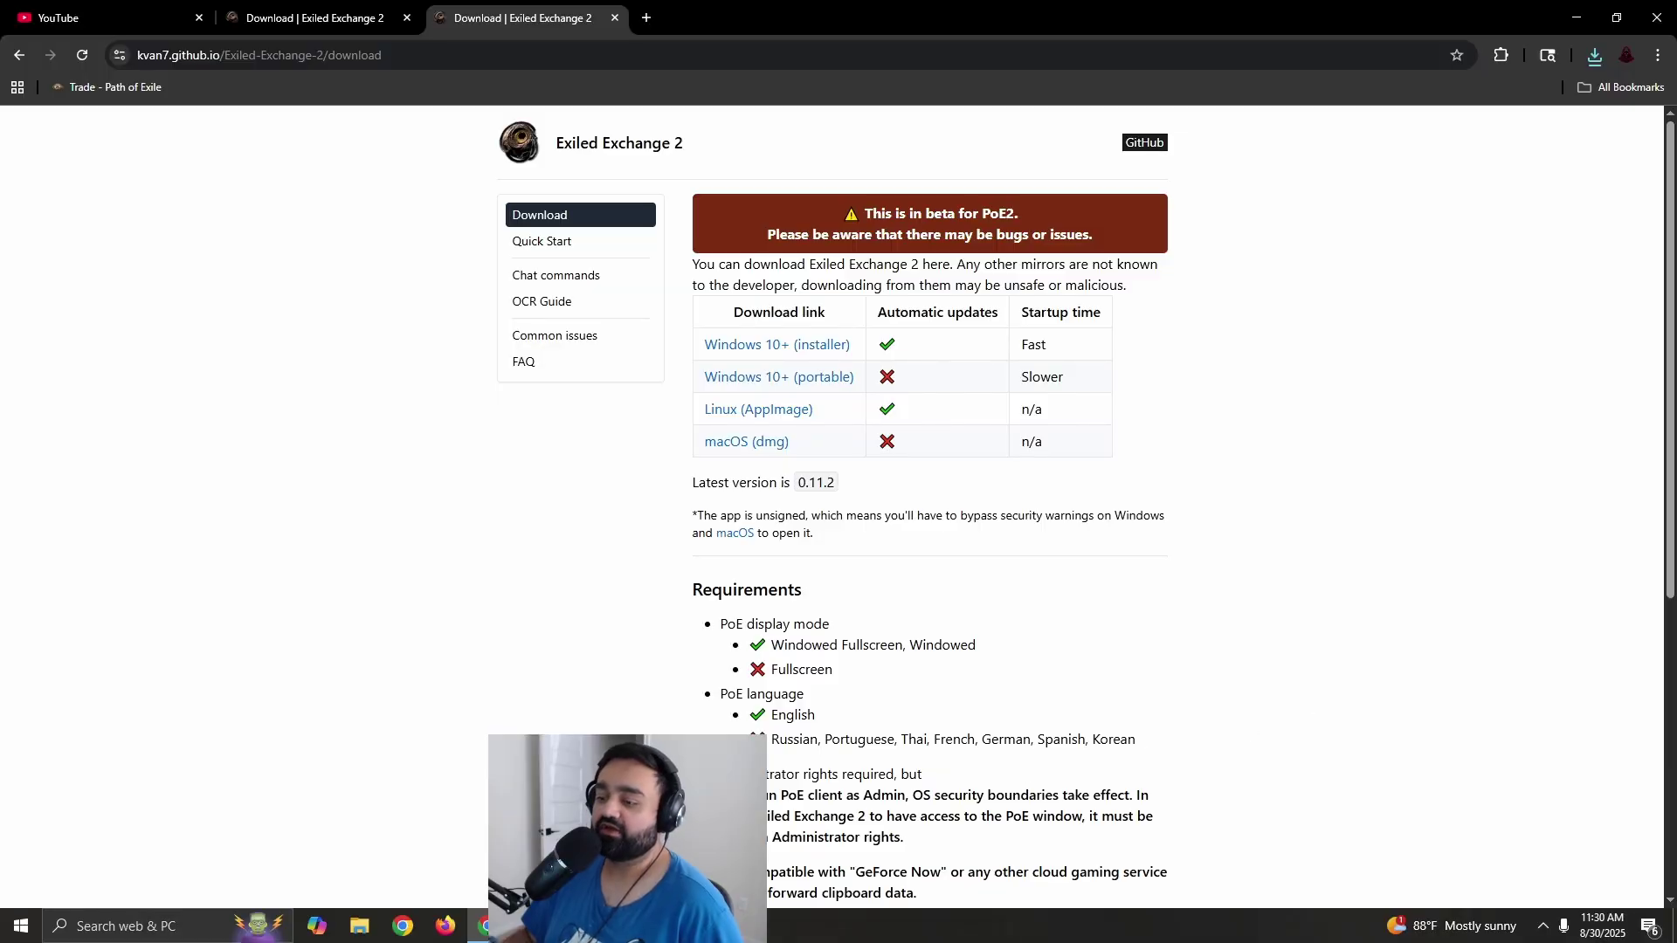
key("alt+Tab")
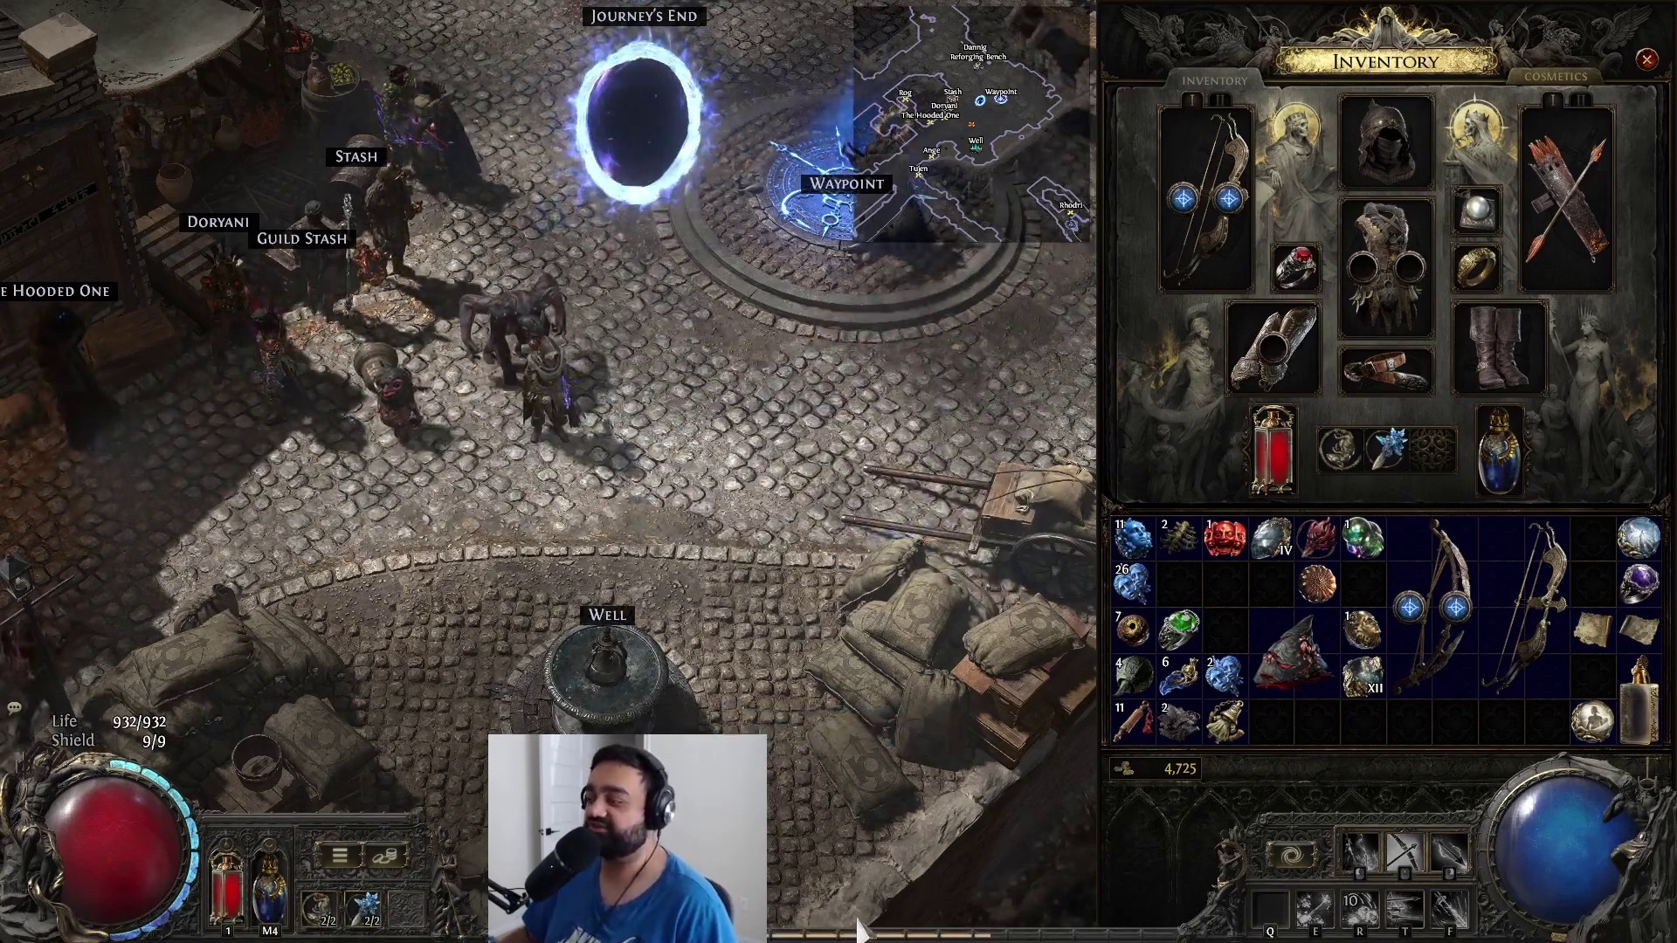
key("i")
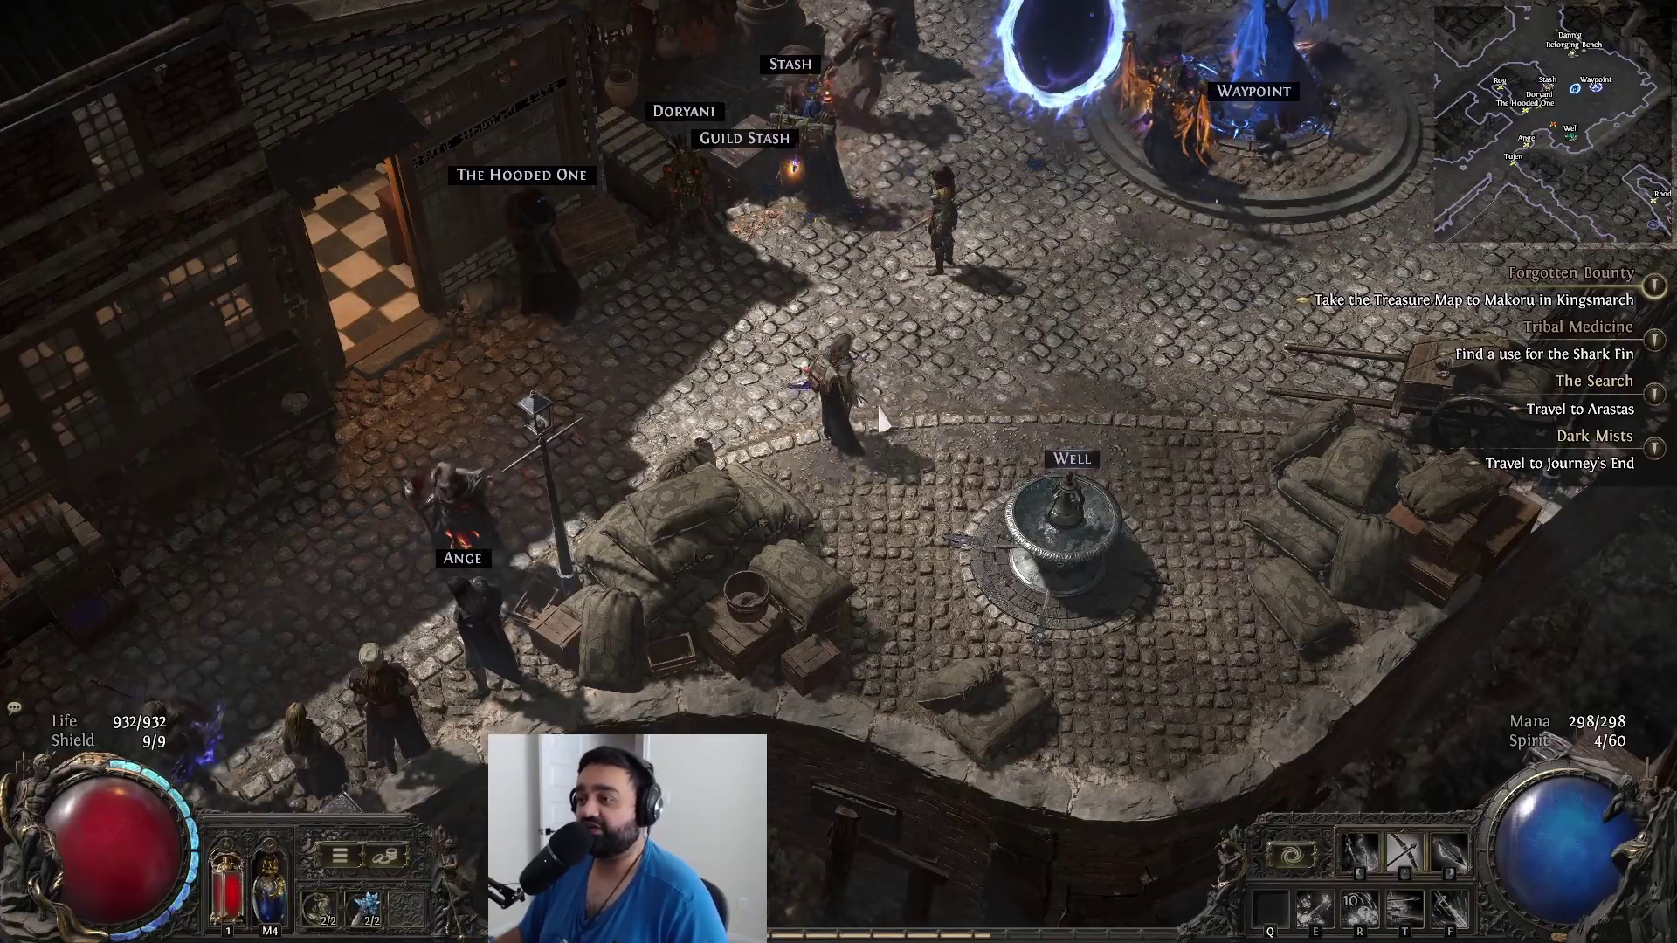
Open Exiled Exchange 2 settings from the widget toolbar and view the Hotkeys page.
key("shift+space")
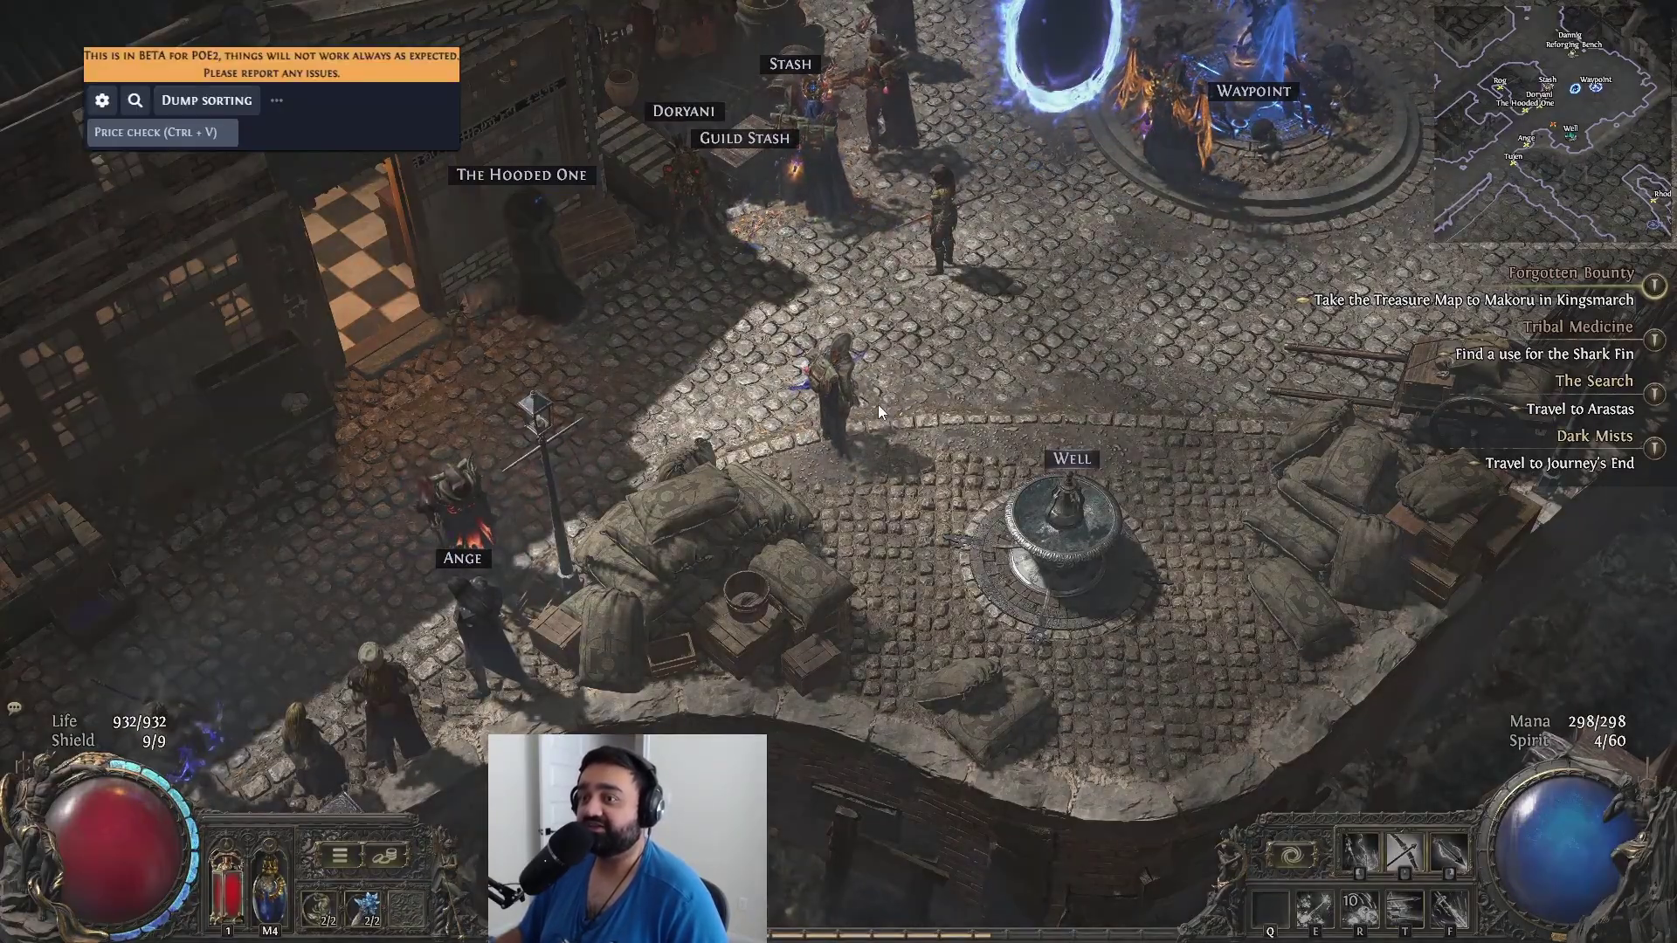
mouse_move(337, 76)
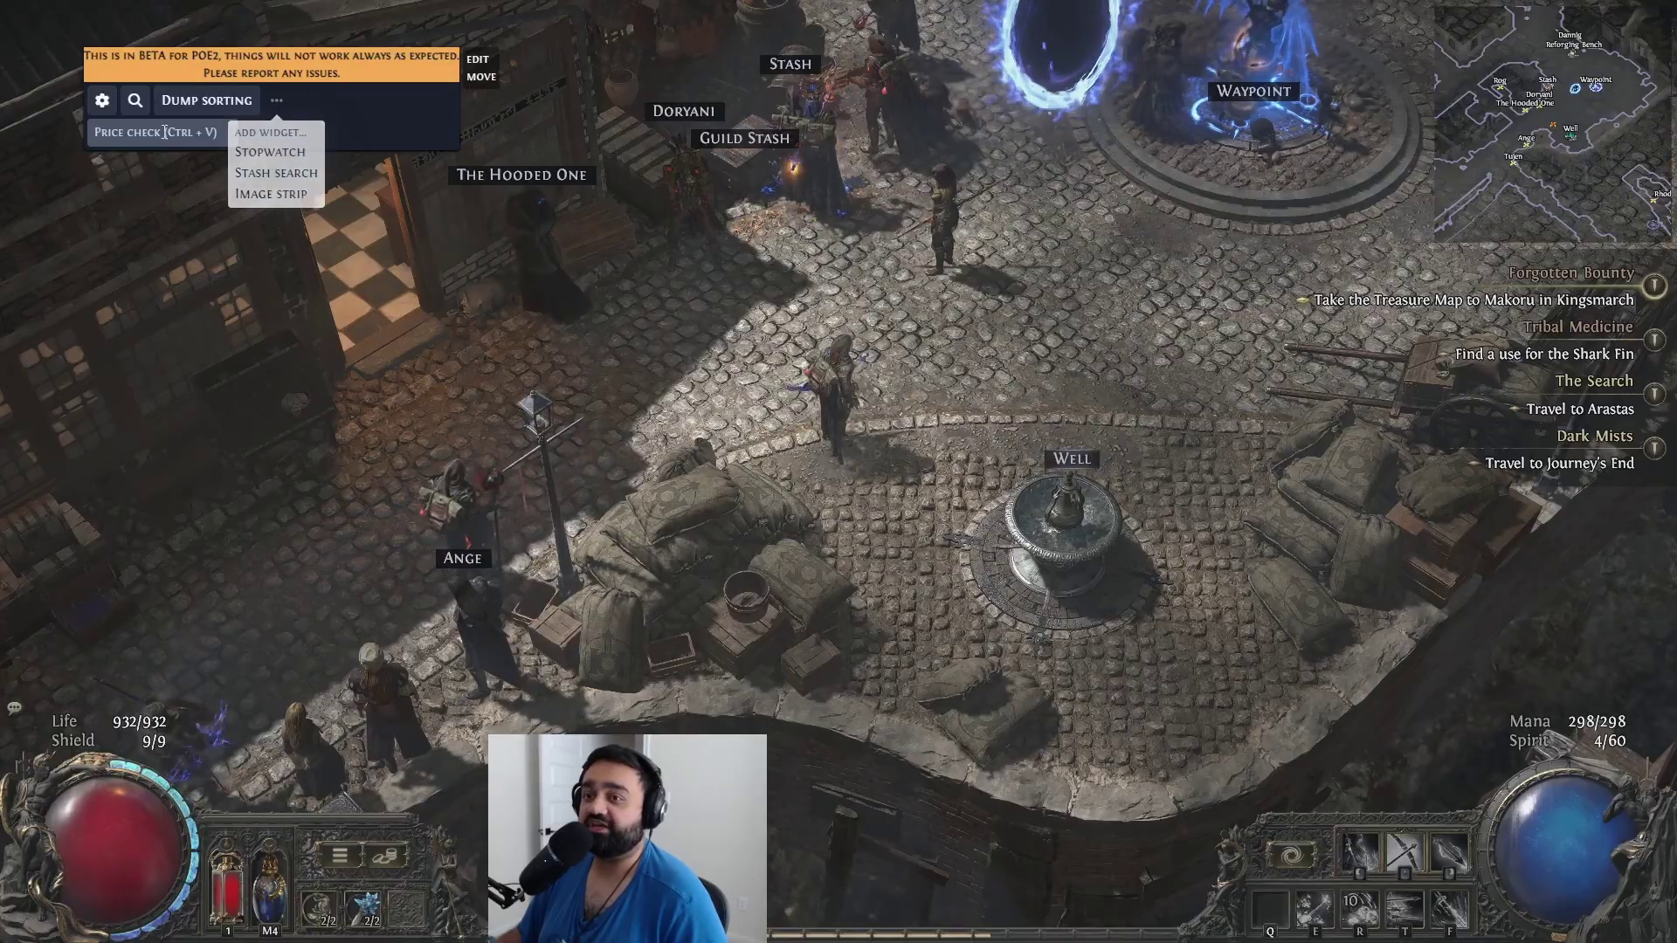
key("shift+space")
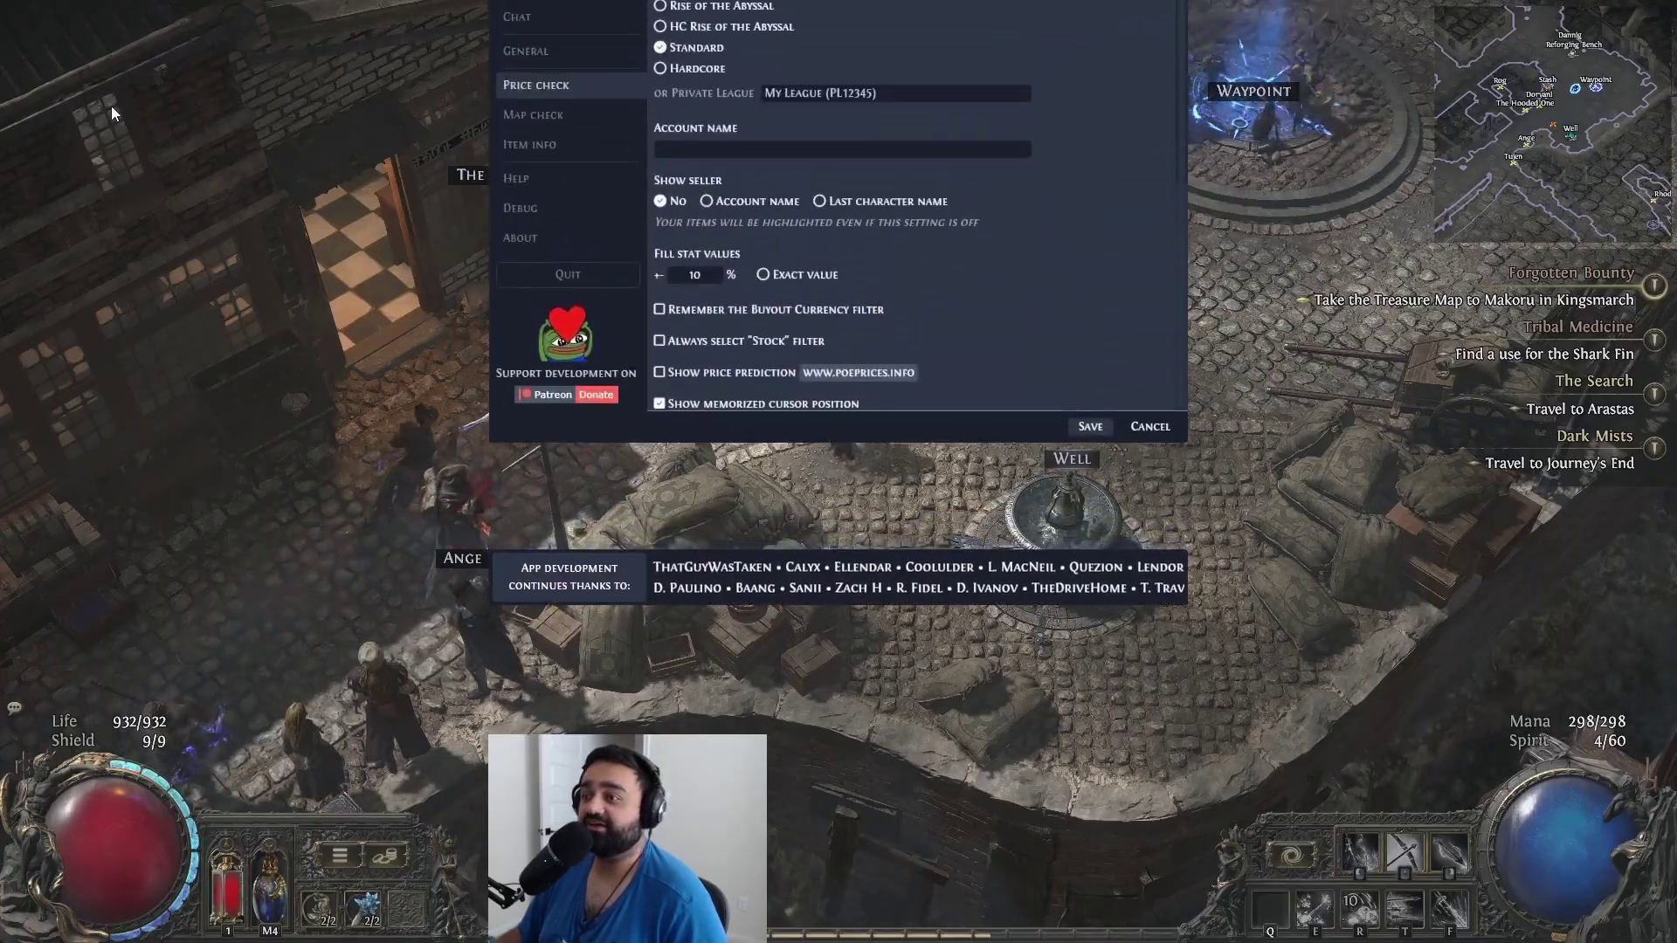
left_click(535, 77)
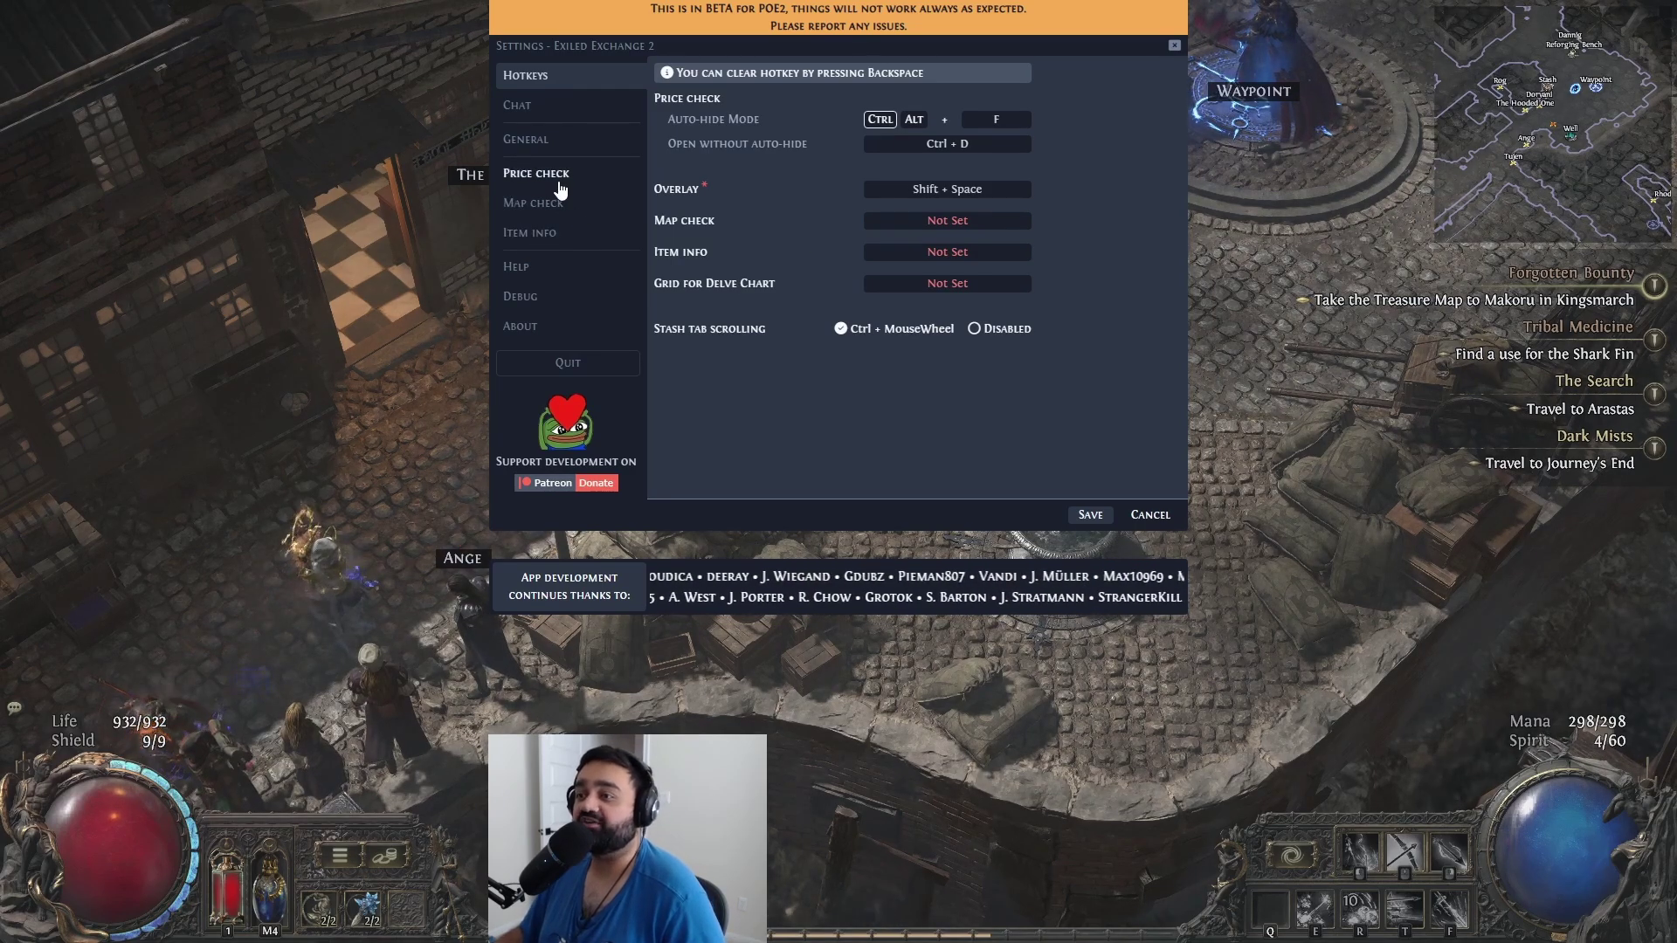
Select 'Rise of the Abyssal' as the League on the Price check page and save.
left_click(536, 175)
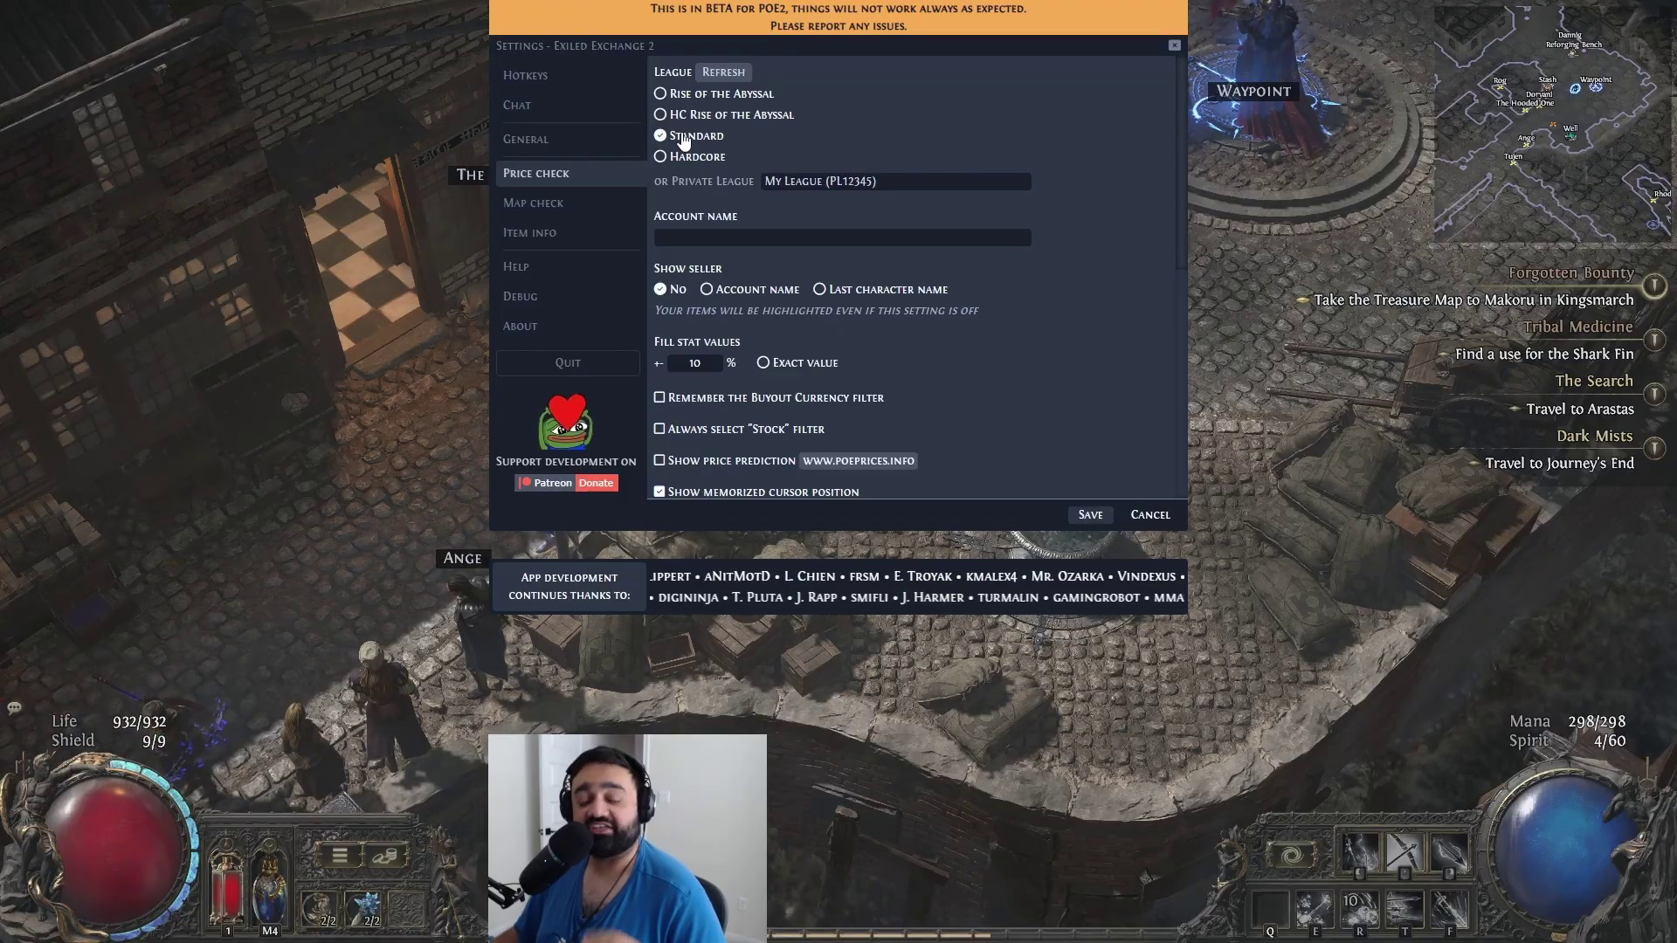
left_click(706, 96)
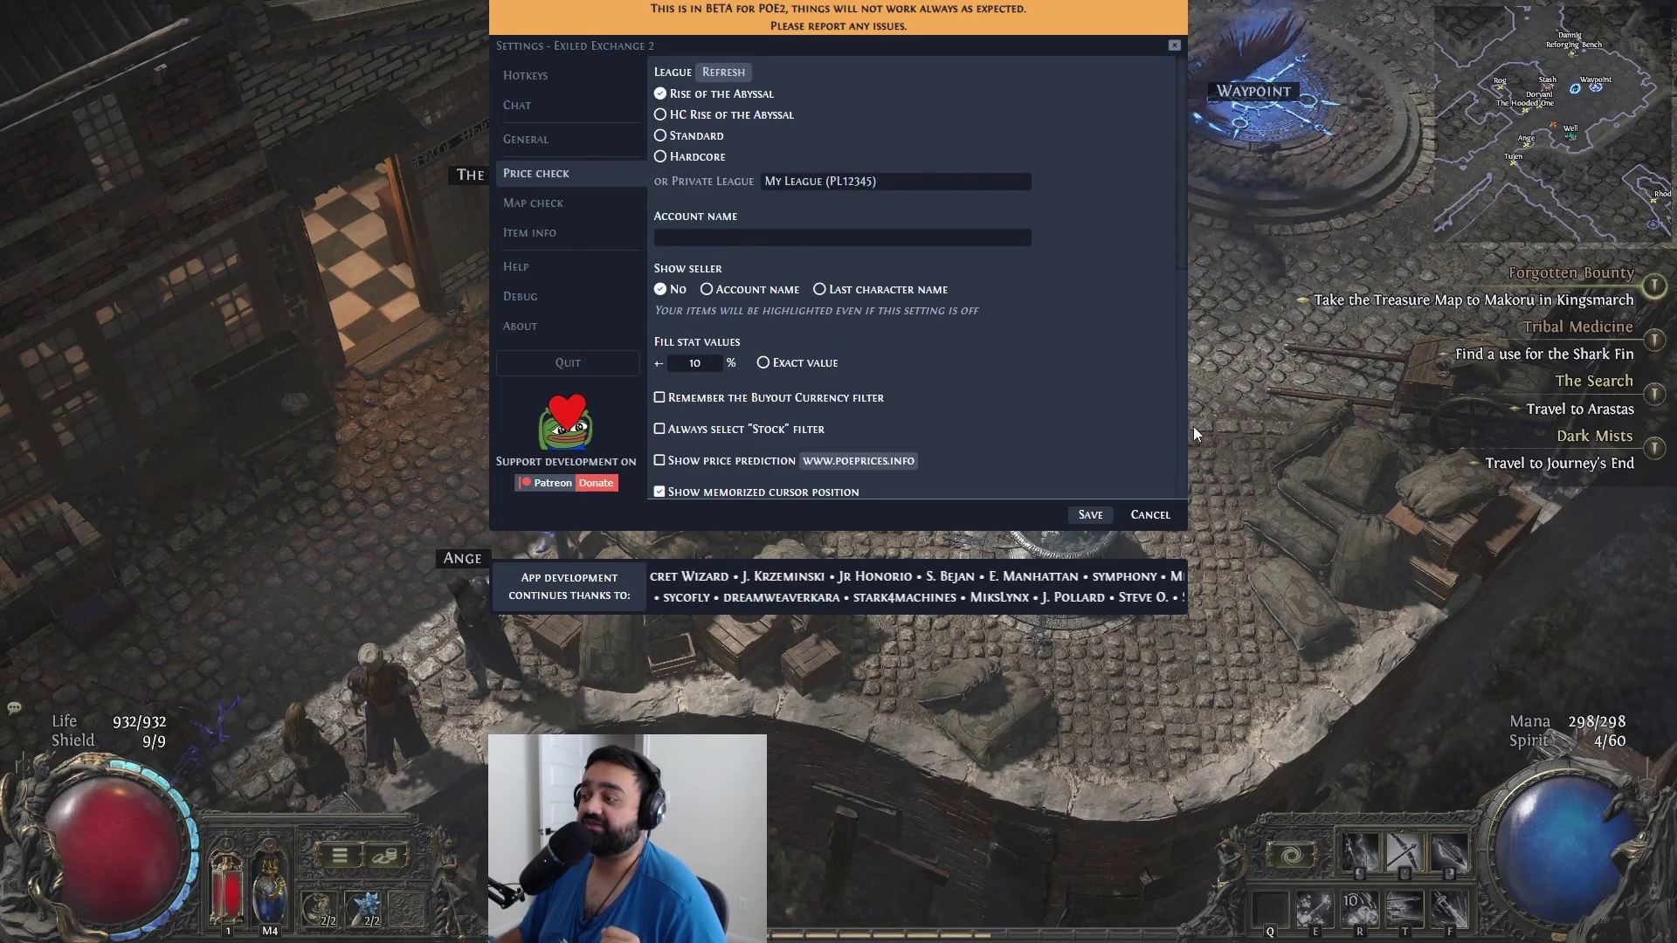
left_click(1098, 516)
Price-check the inventory's Vaal Orb, switch the league to Standard, save, and check it again.
key("i")
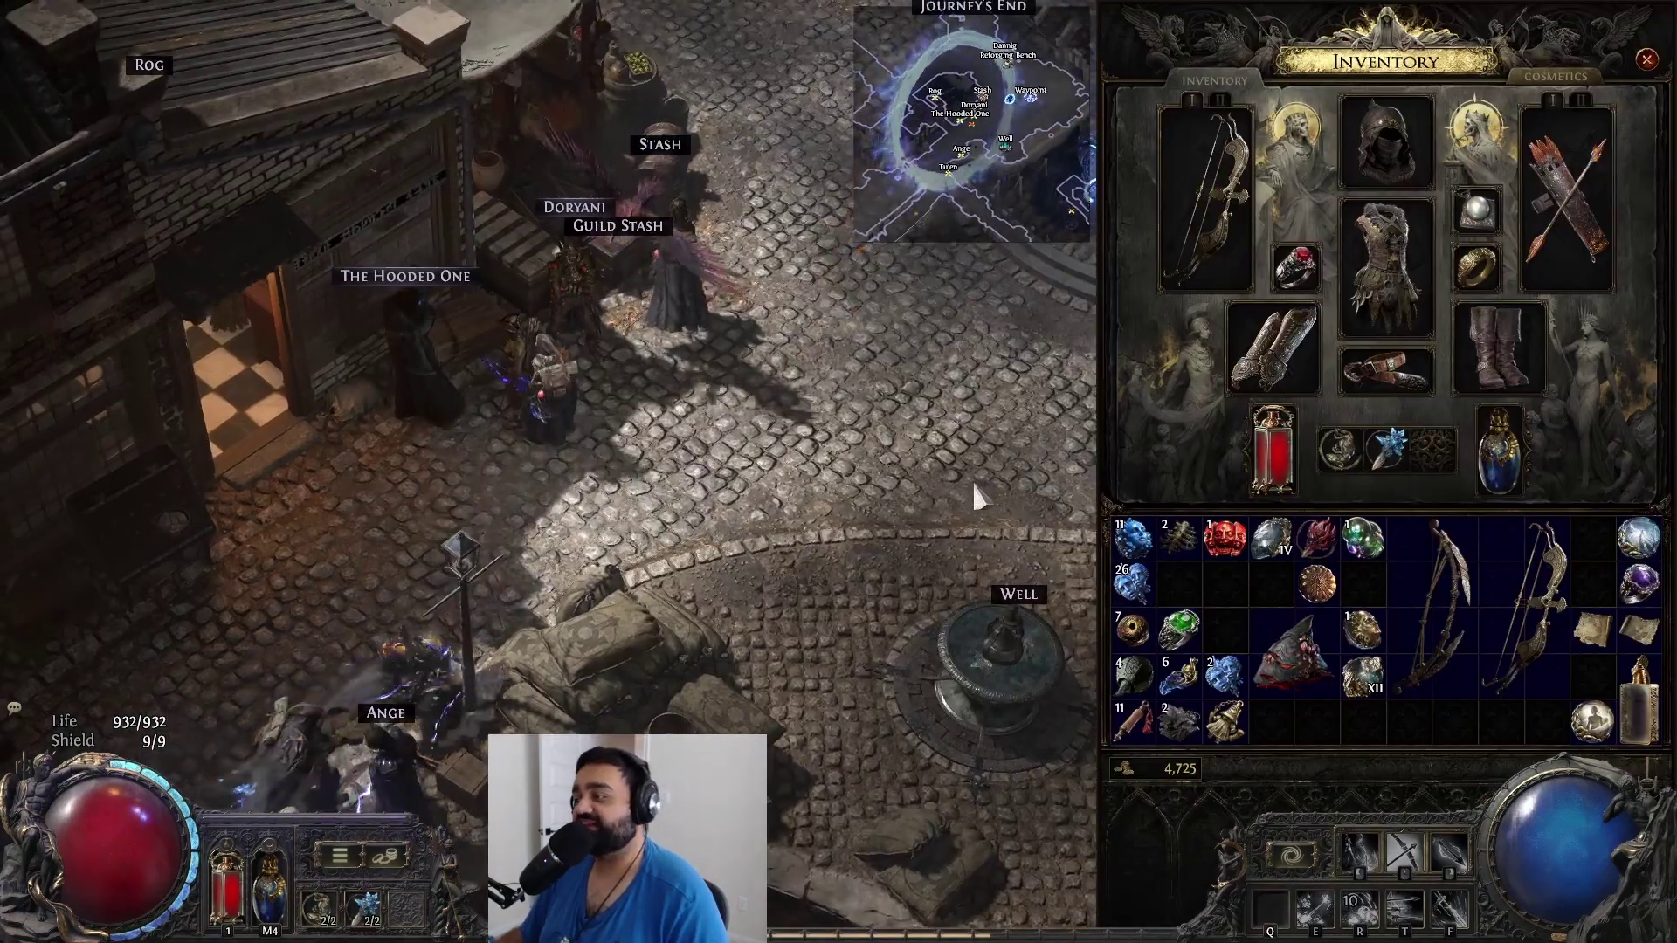
key("ctrl+d")
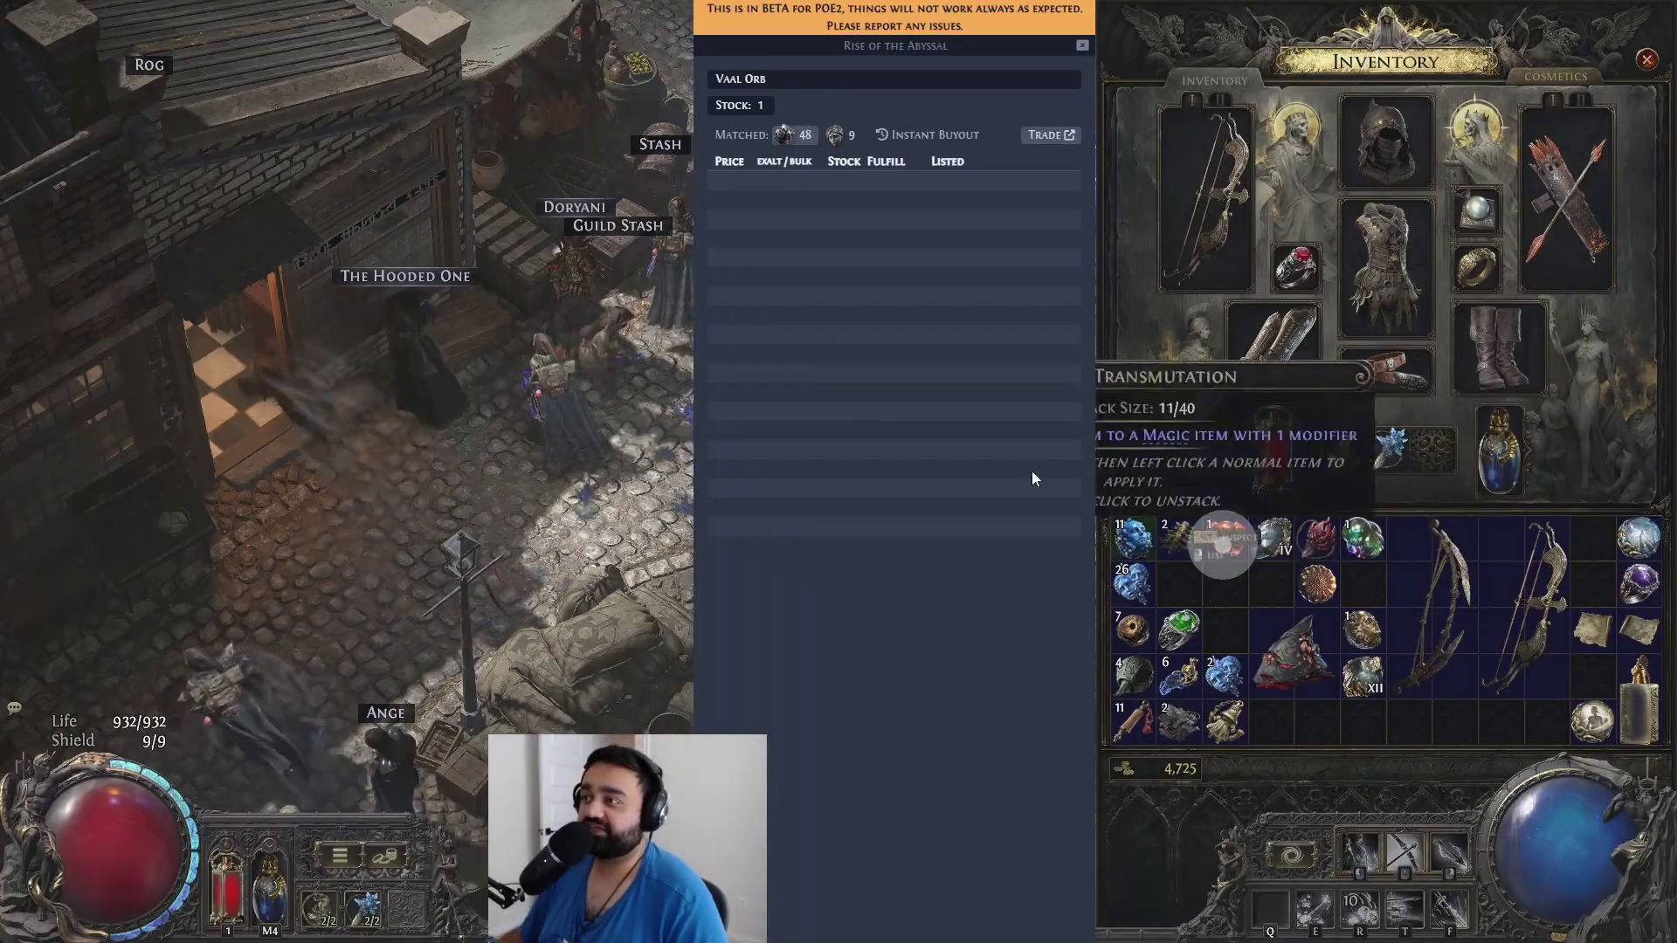
left_click(883, 49)
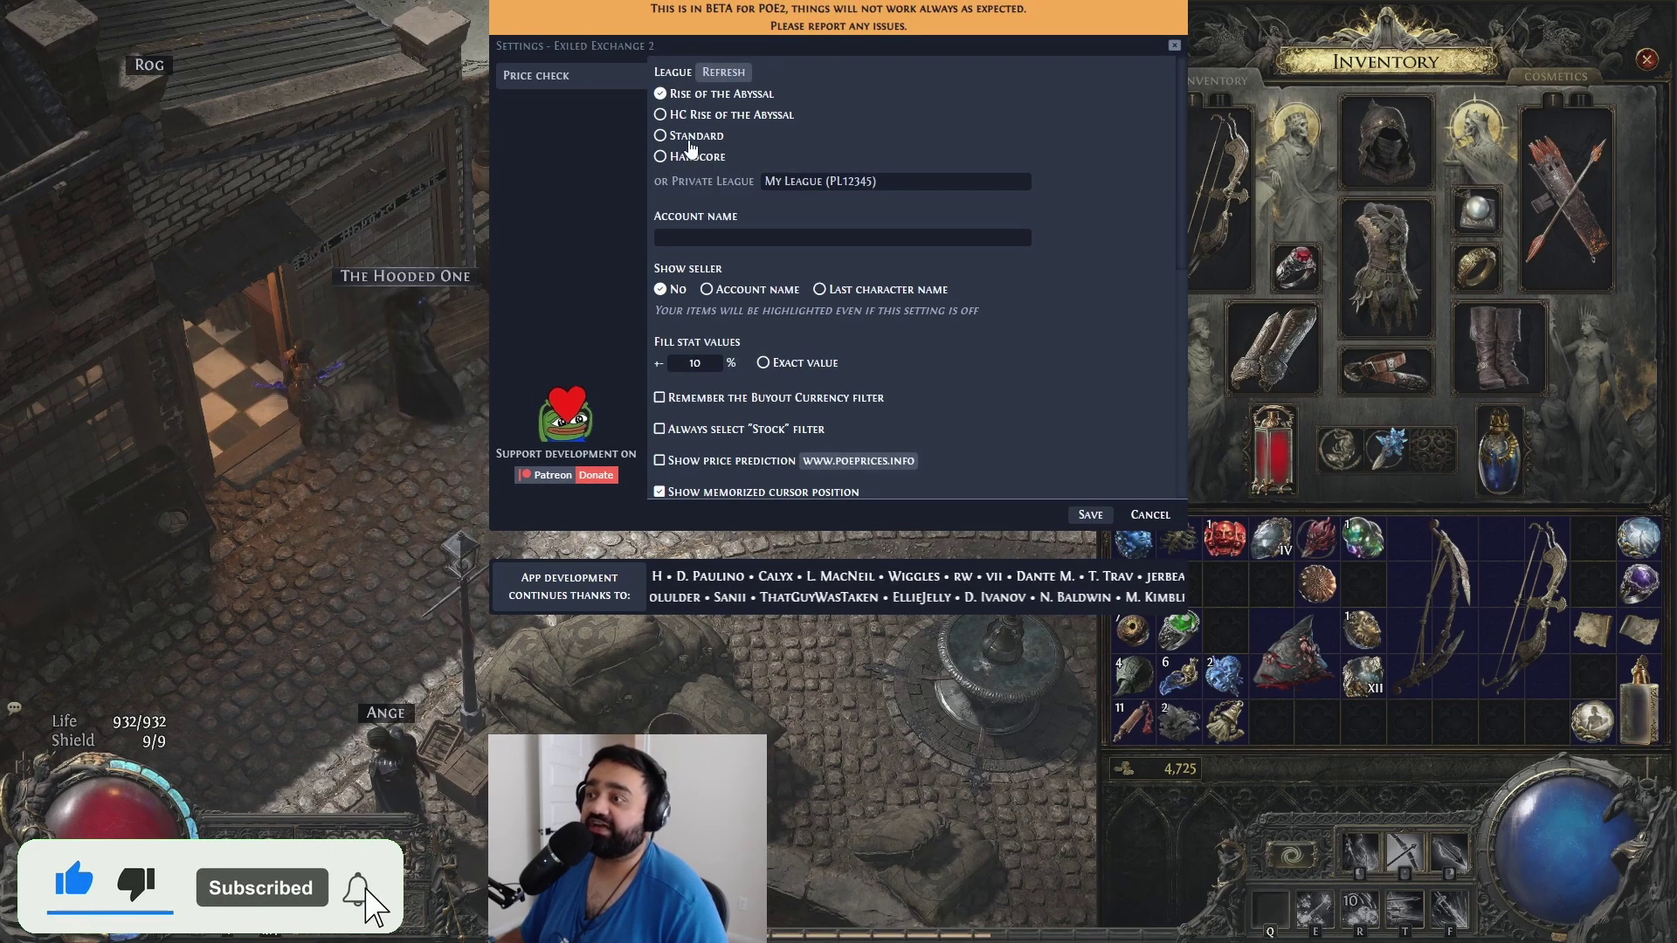
left_click(1077, 517)
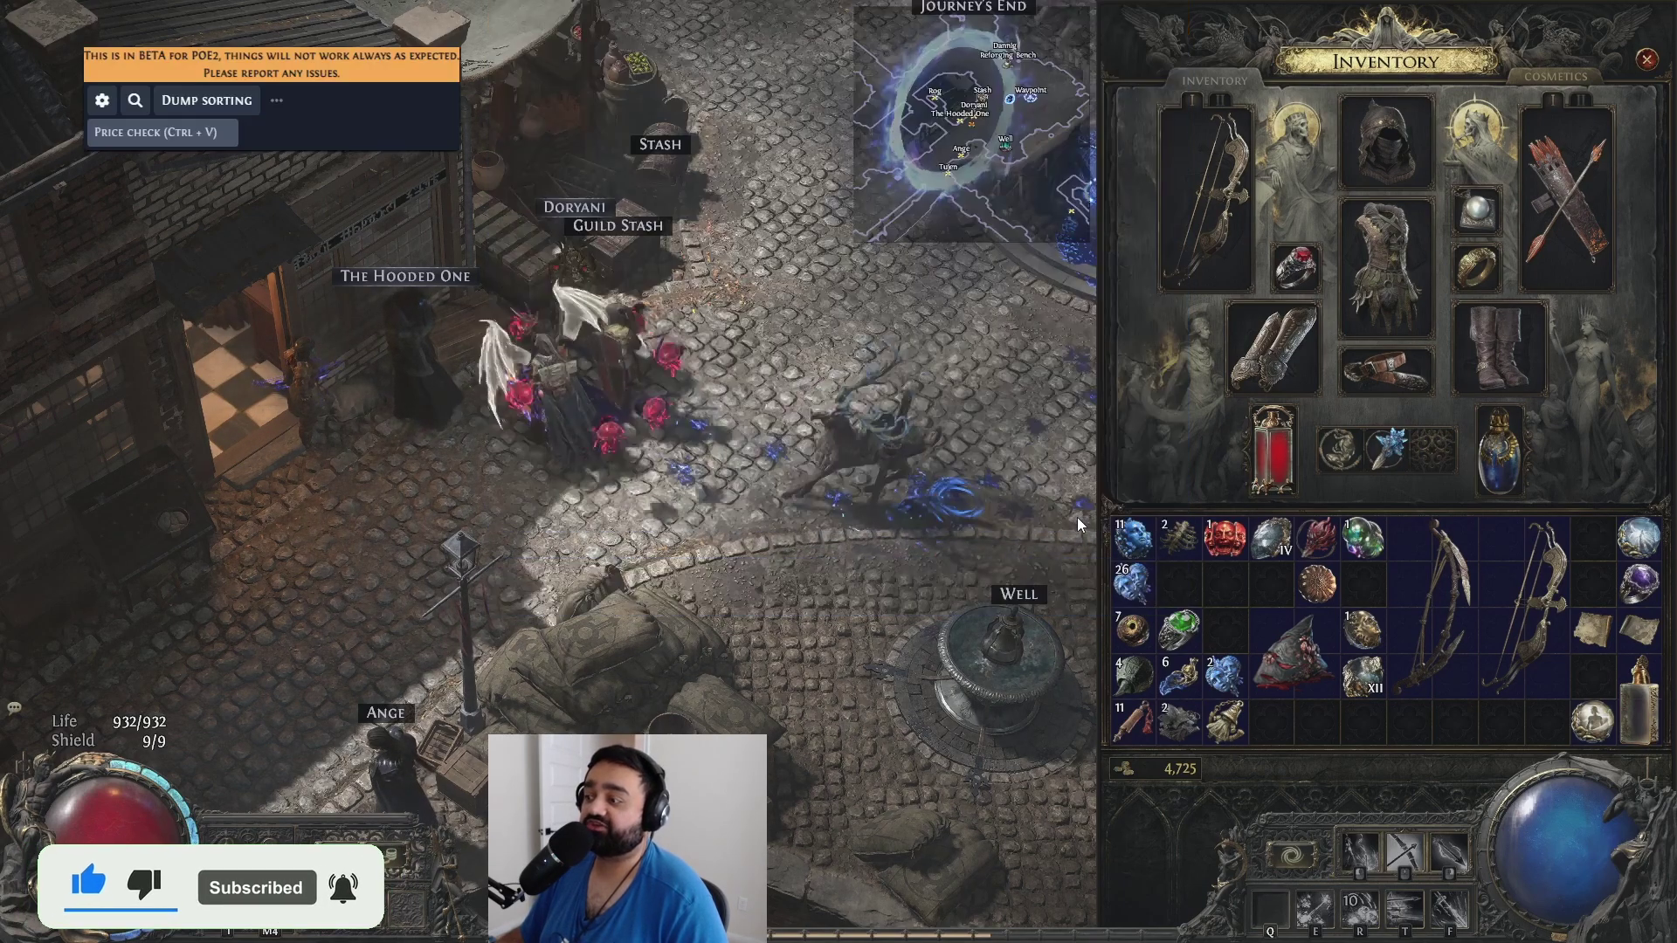
key("ctrl+v")
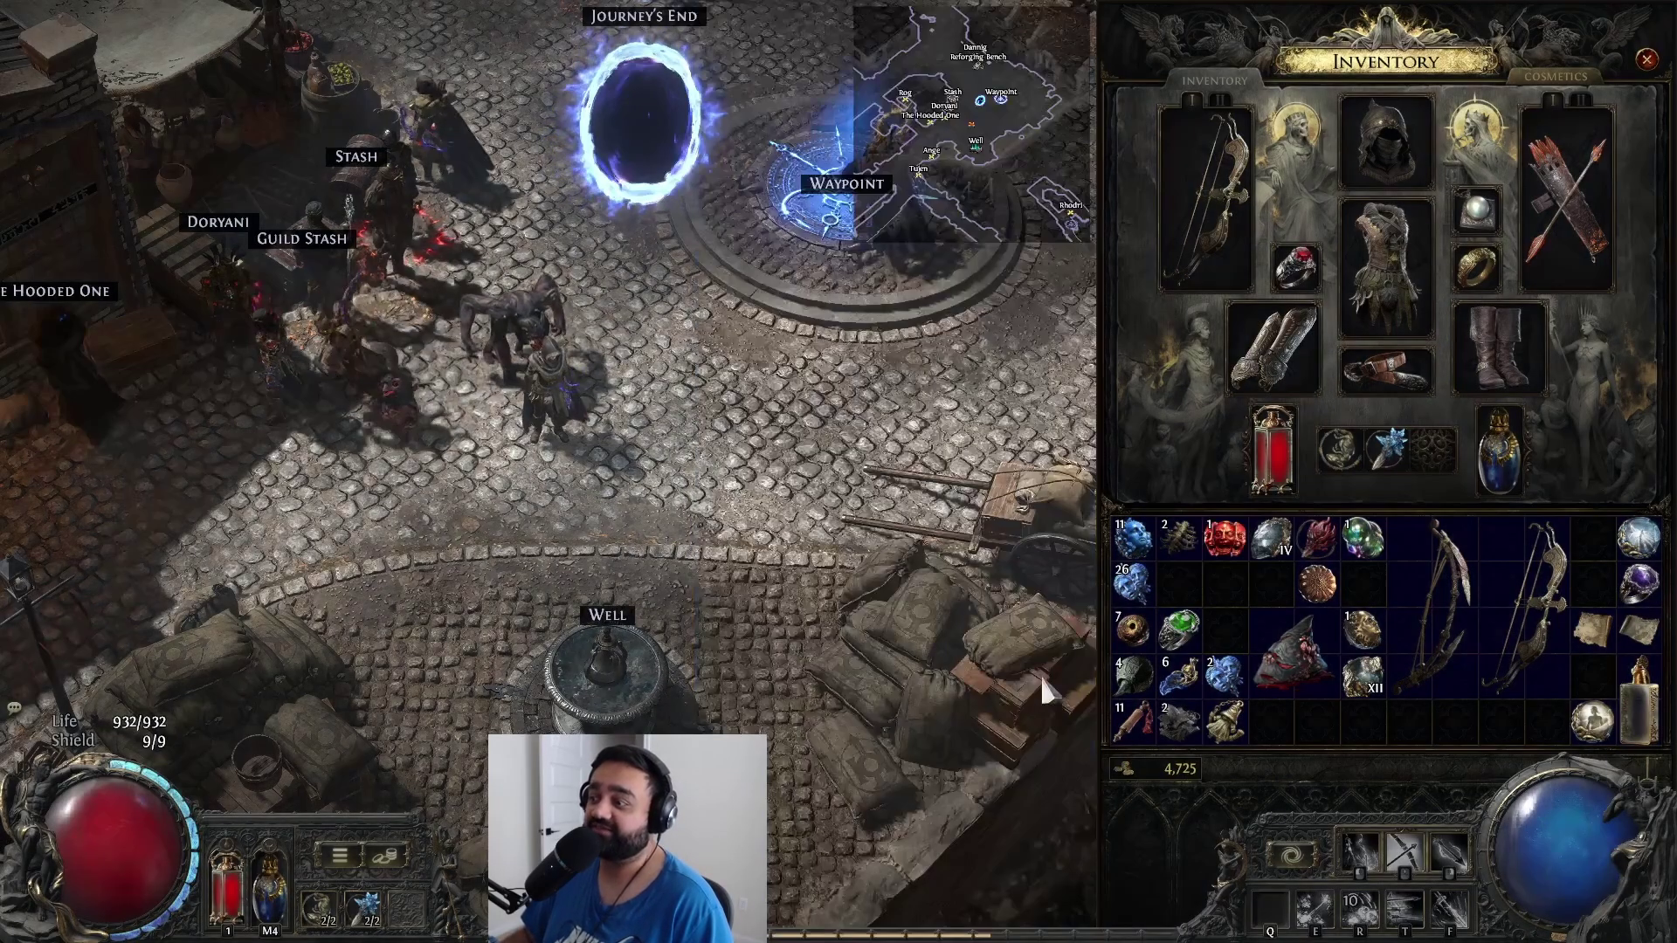
Close the inventory and inspect the Exiled Exchange tray icon's context menu before dismissing it.
key("Escape")
key("super")
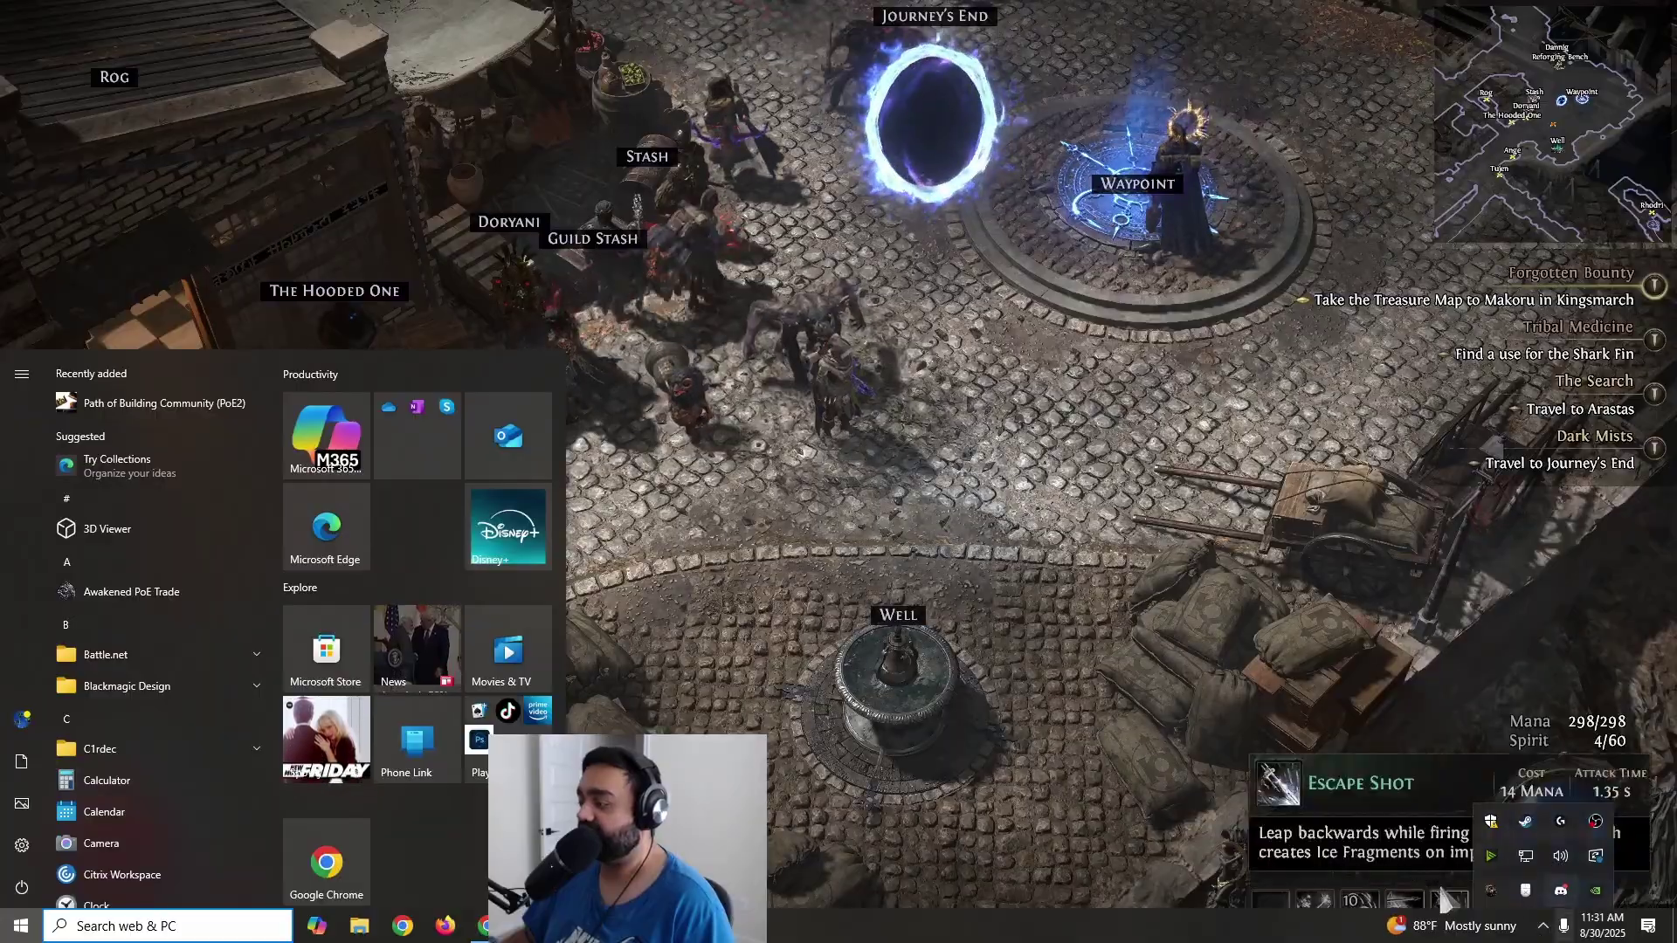
left_click(1543, 927)
right_click(1493, 889)
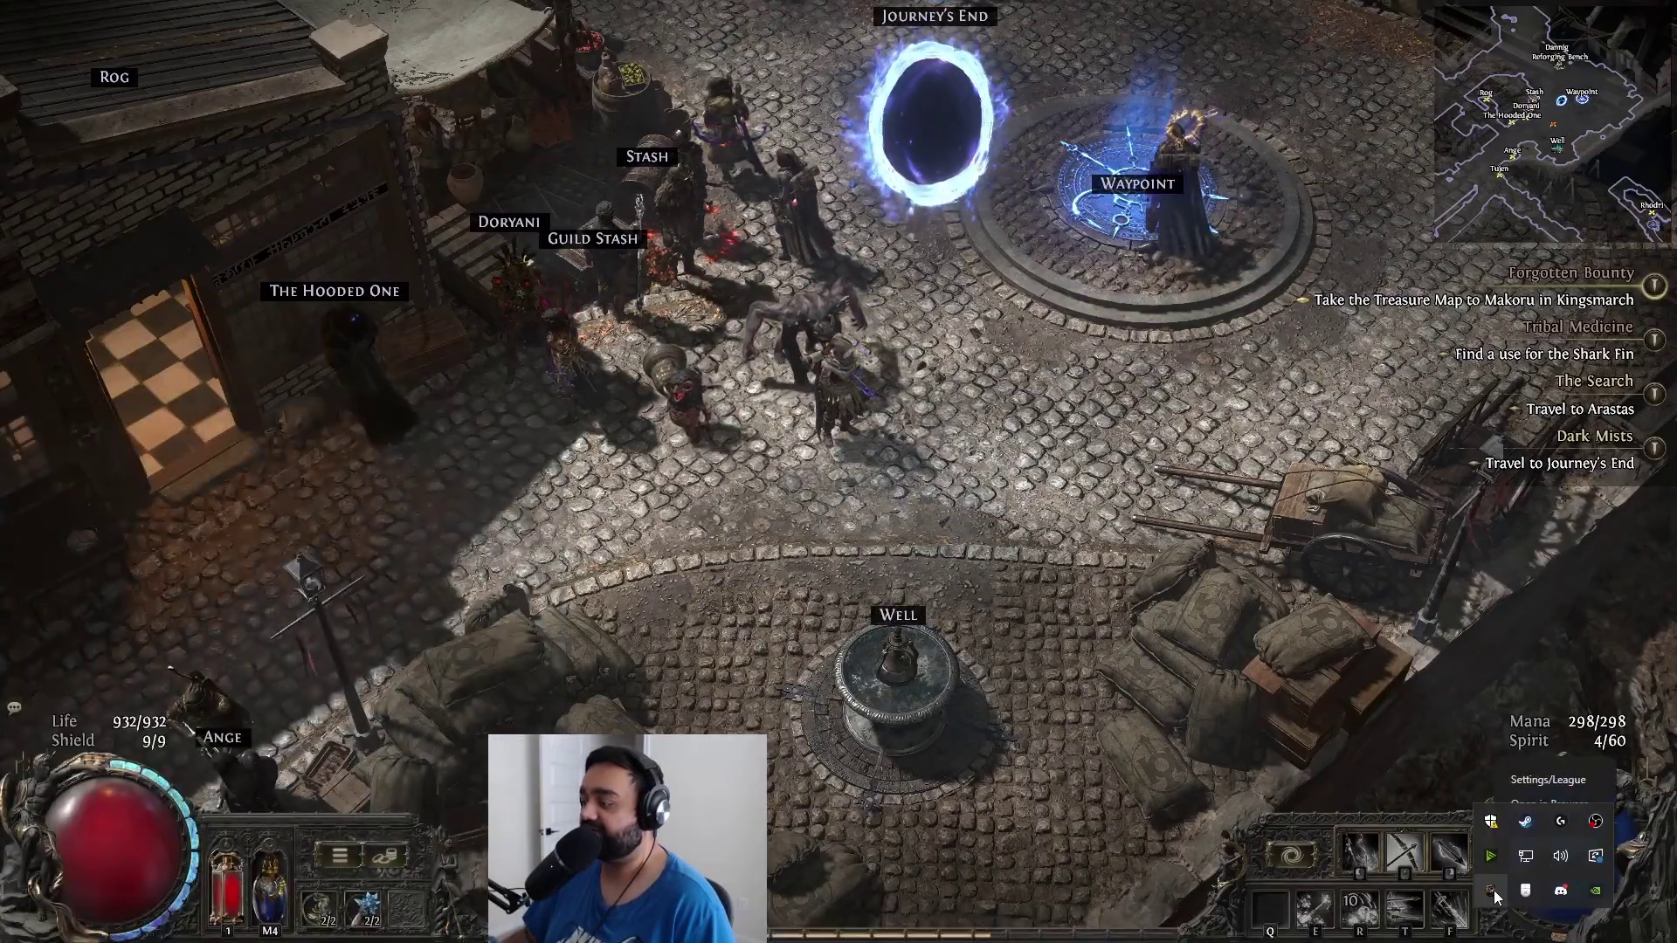
left_click(1527, 873)
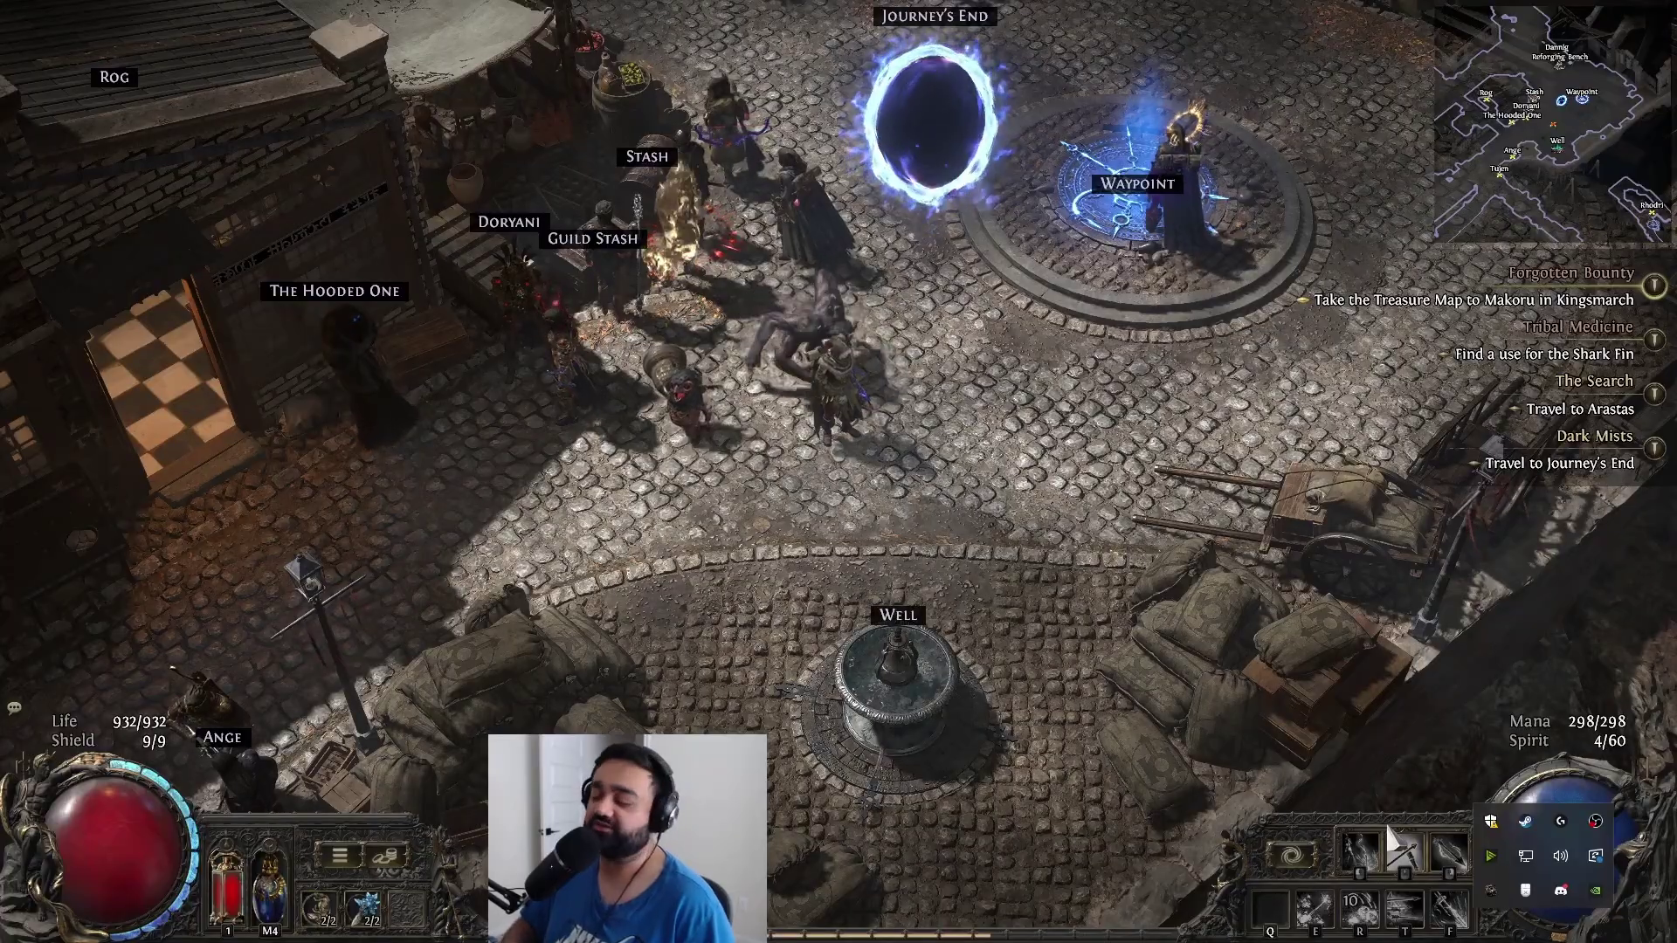
key("super")
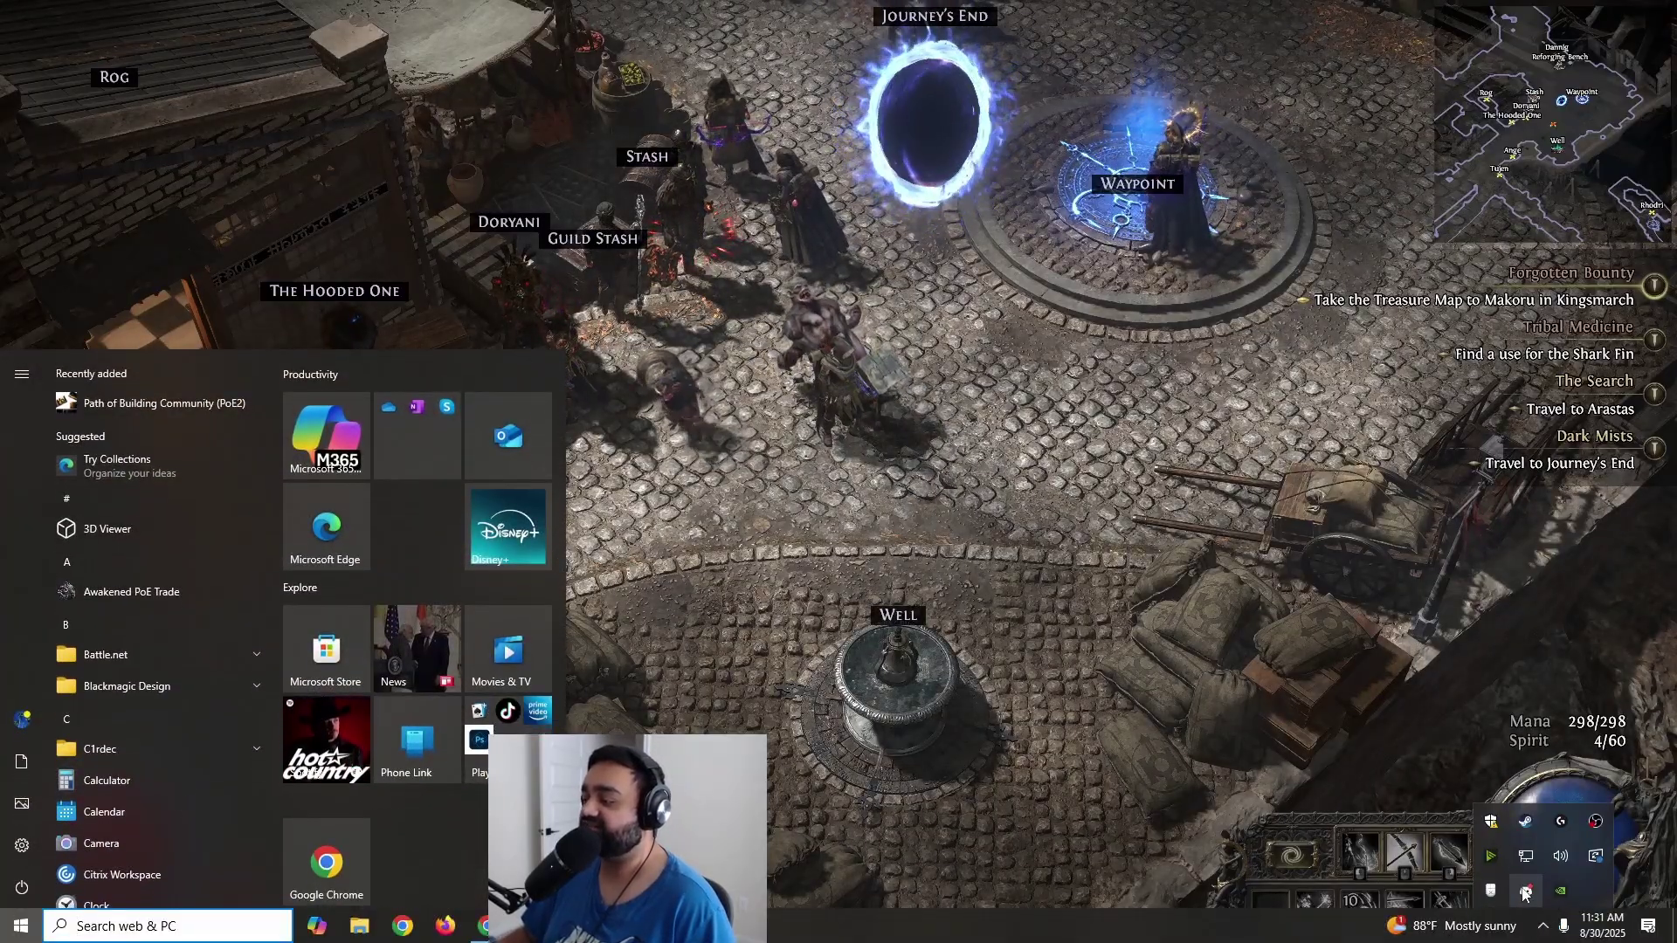
Relaunch Exiled Exchange 2 via a Start search for 'exiled', then price-check the Vaal Orb.
key("super")
key("super")
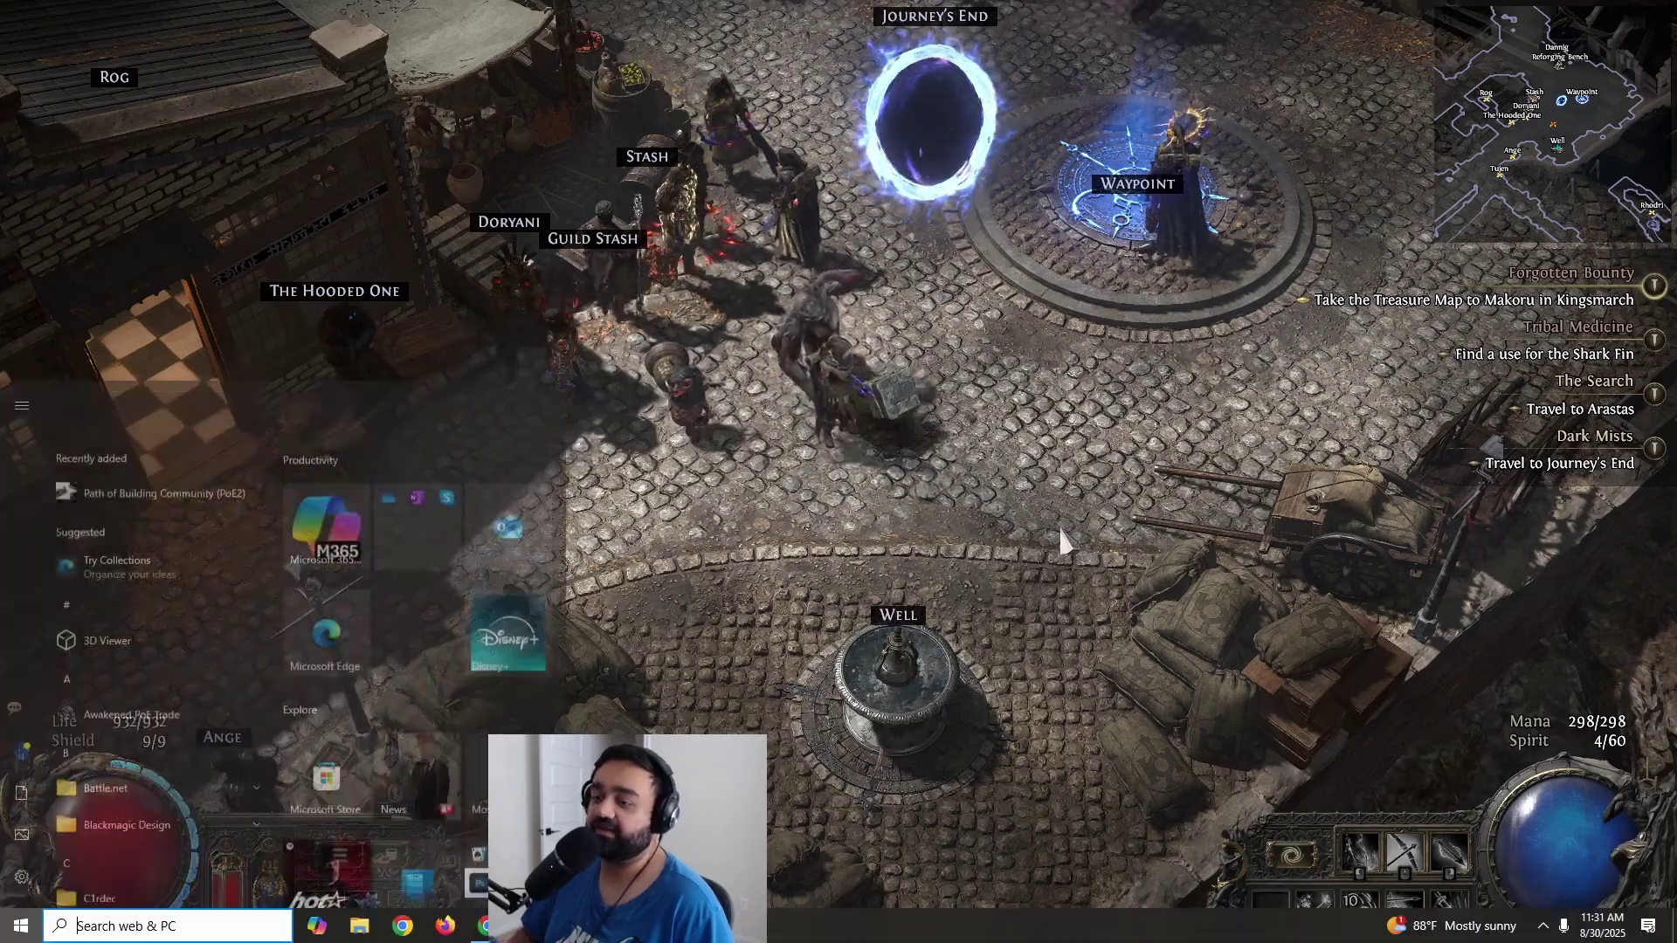
type("exiled")
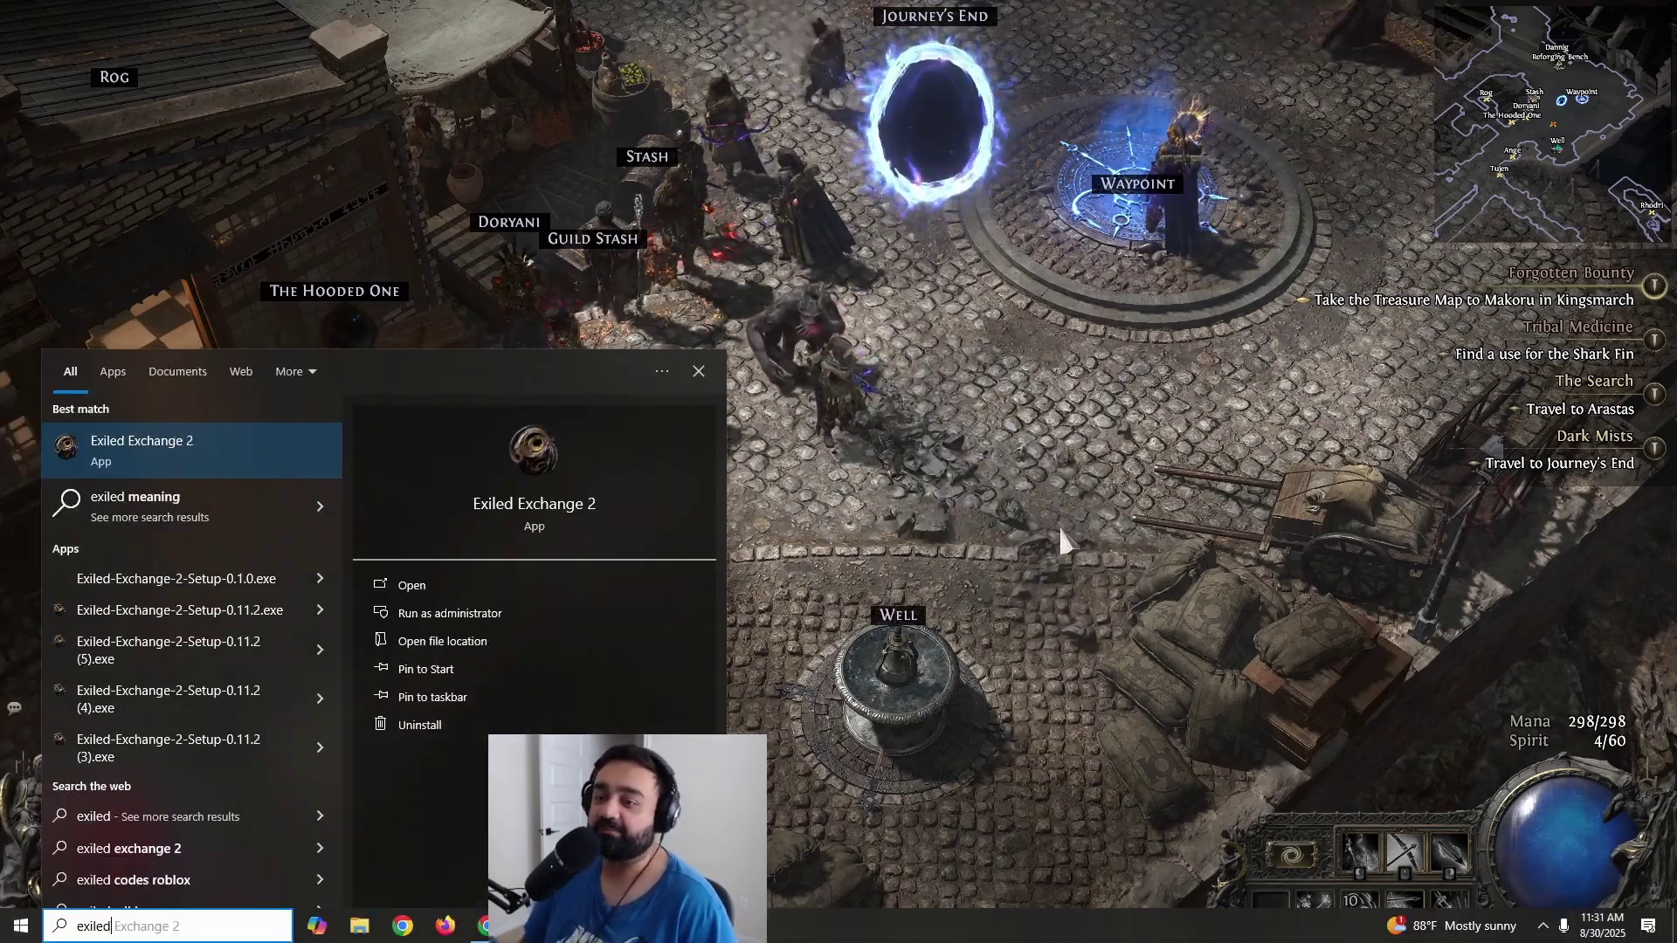
key("Return")
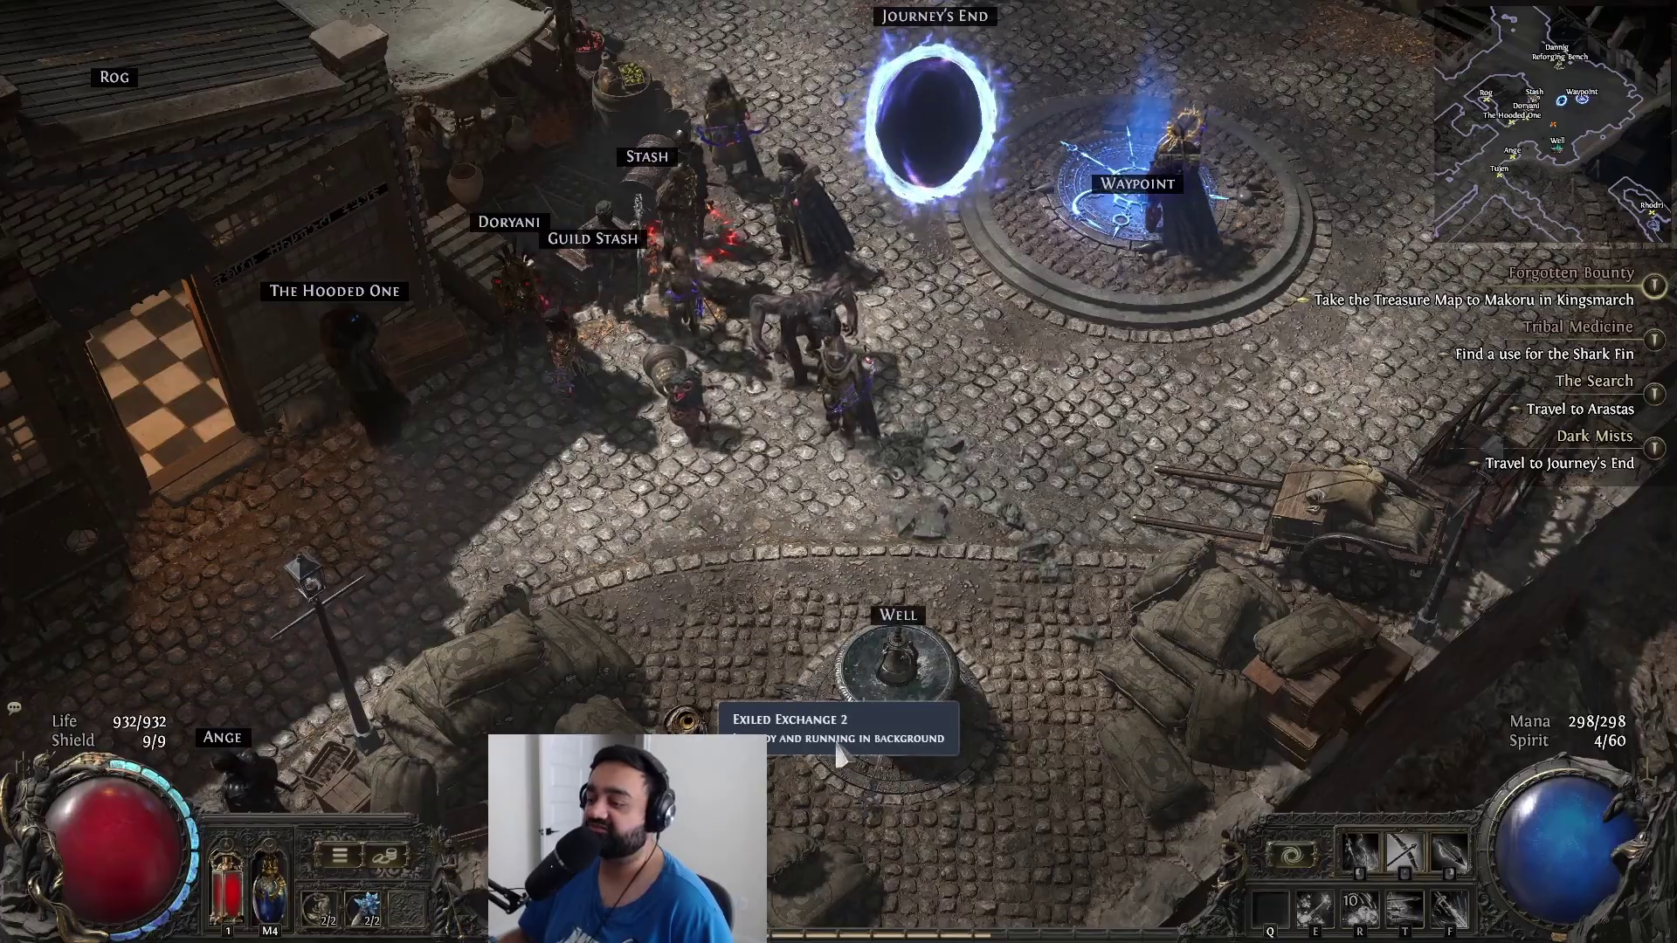
key("i")
key("ctrl+d")
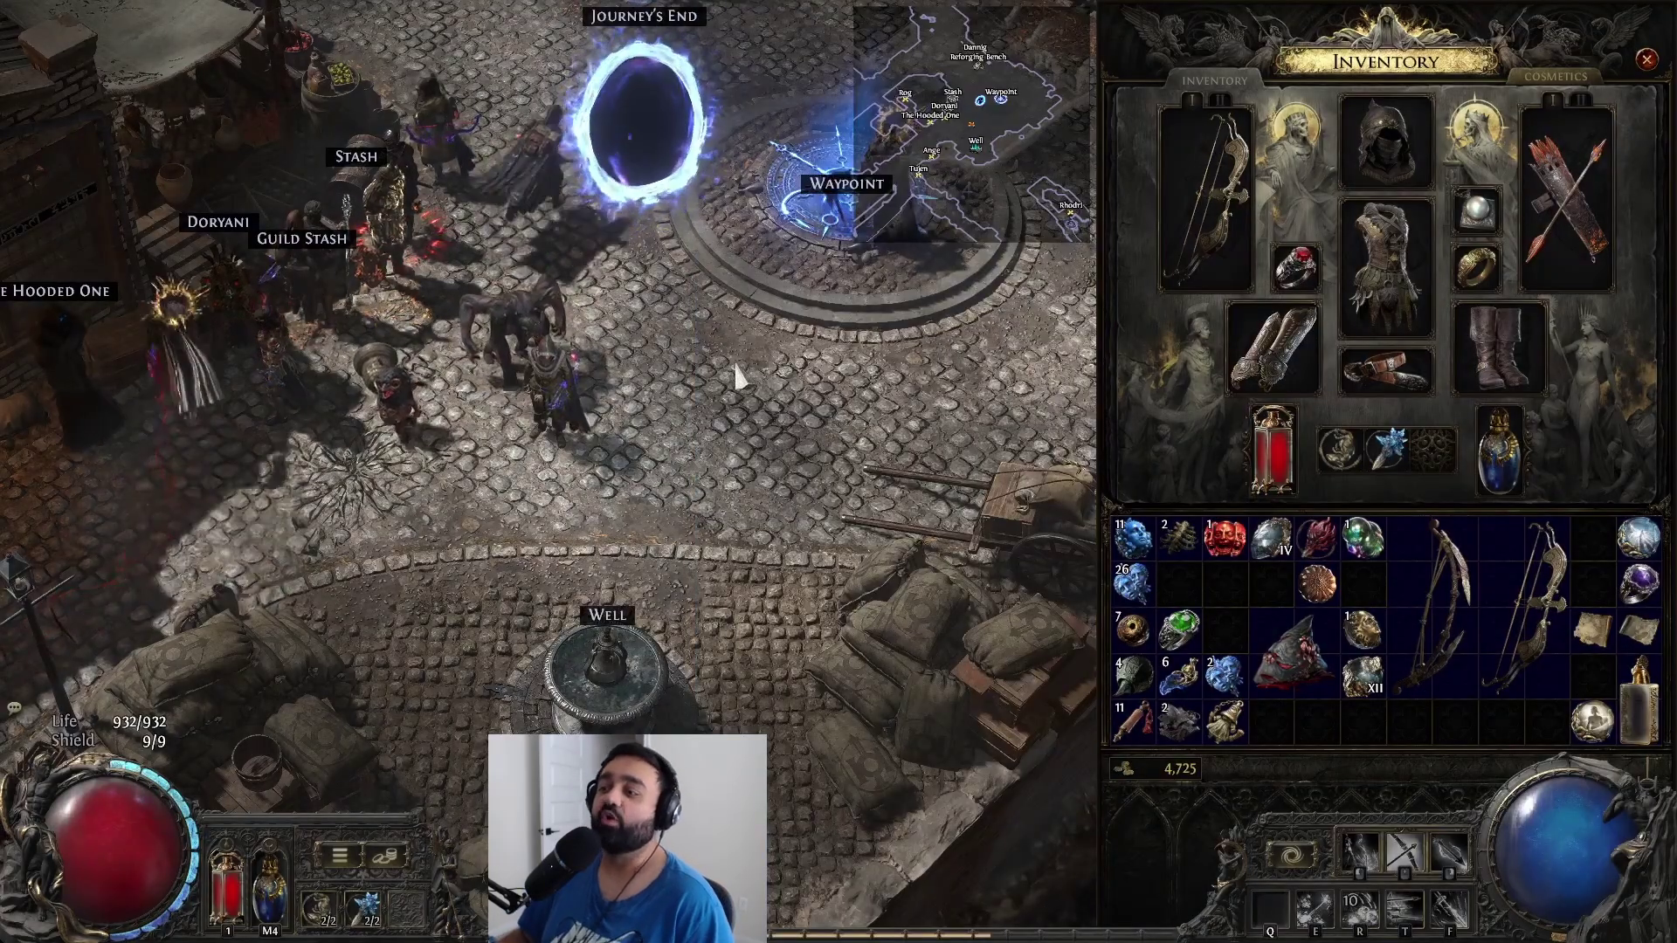
Keep Graphics Mode set to Windowed Fullscreen in the game Options, then close them.
key("Escape")
key("Escape")
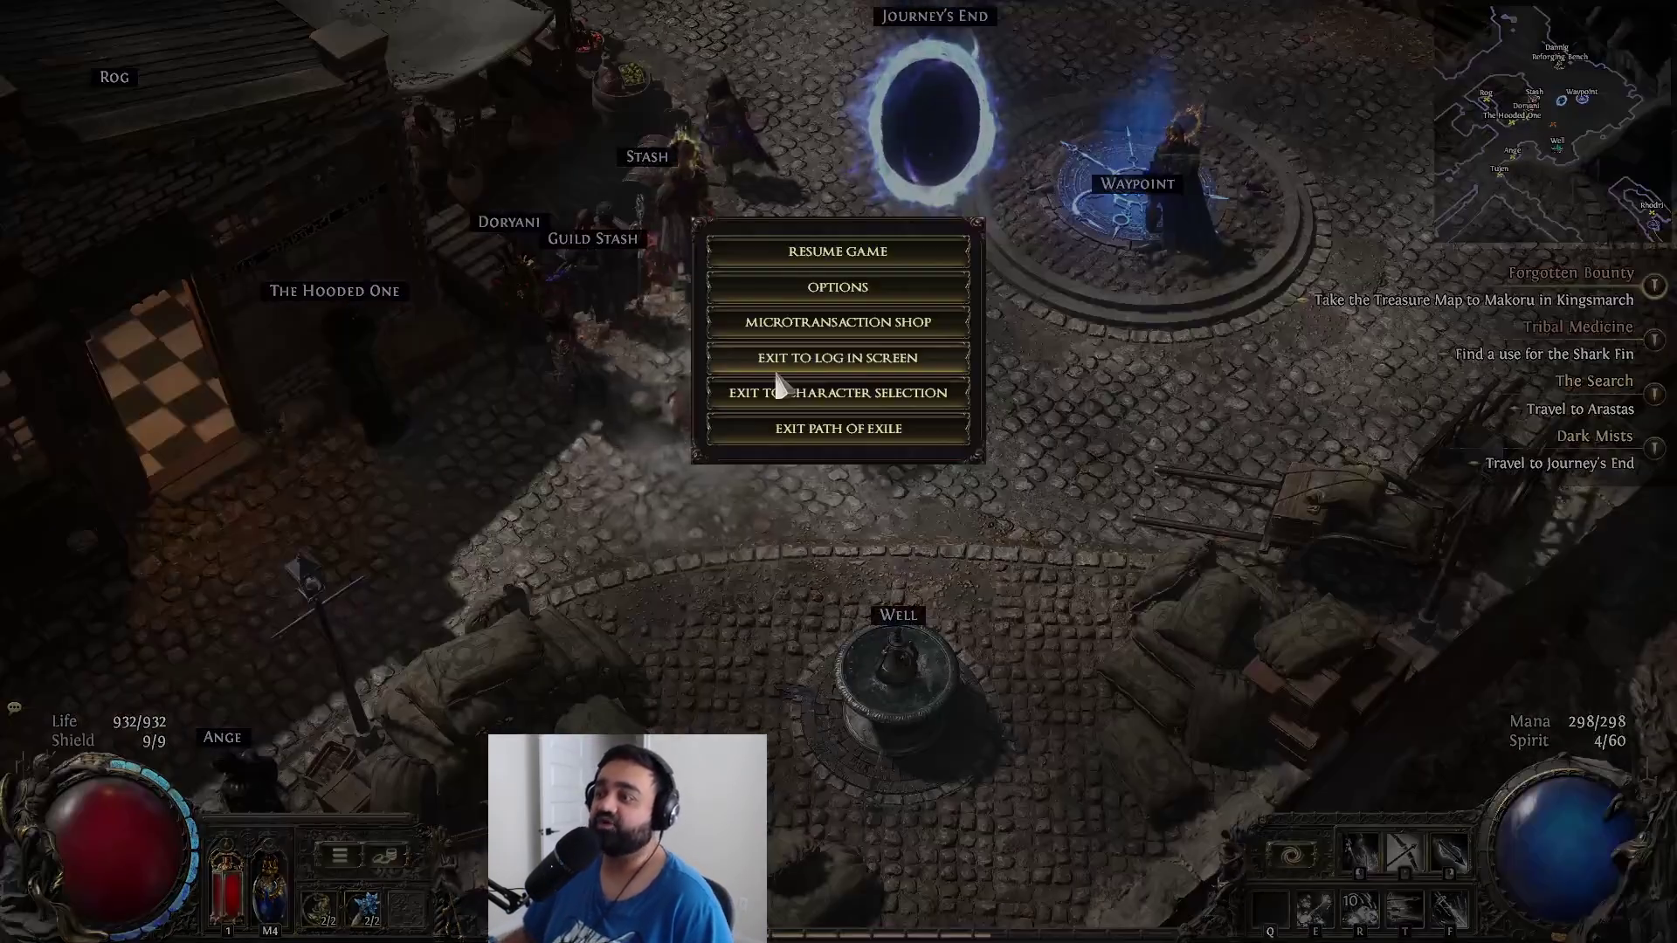
left_click(851, 296)
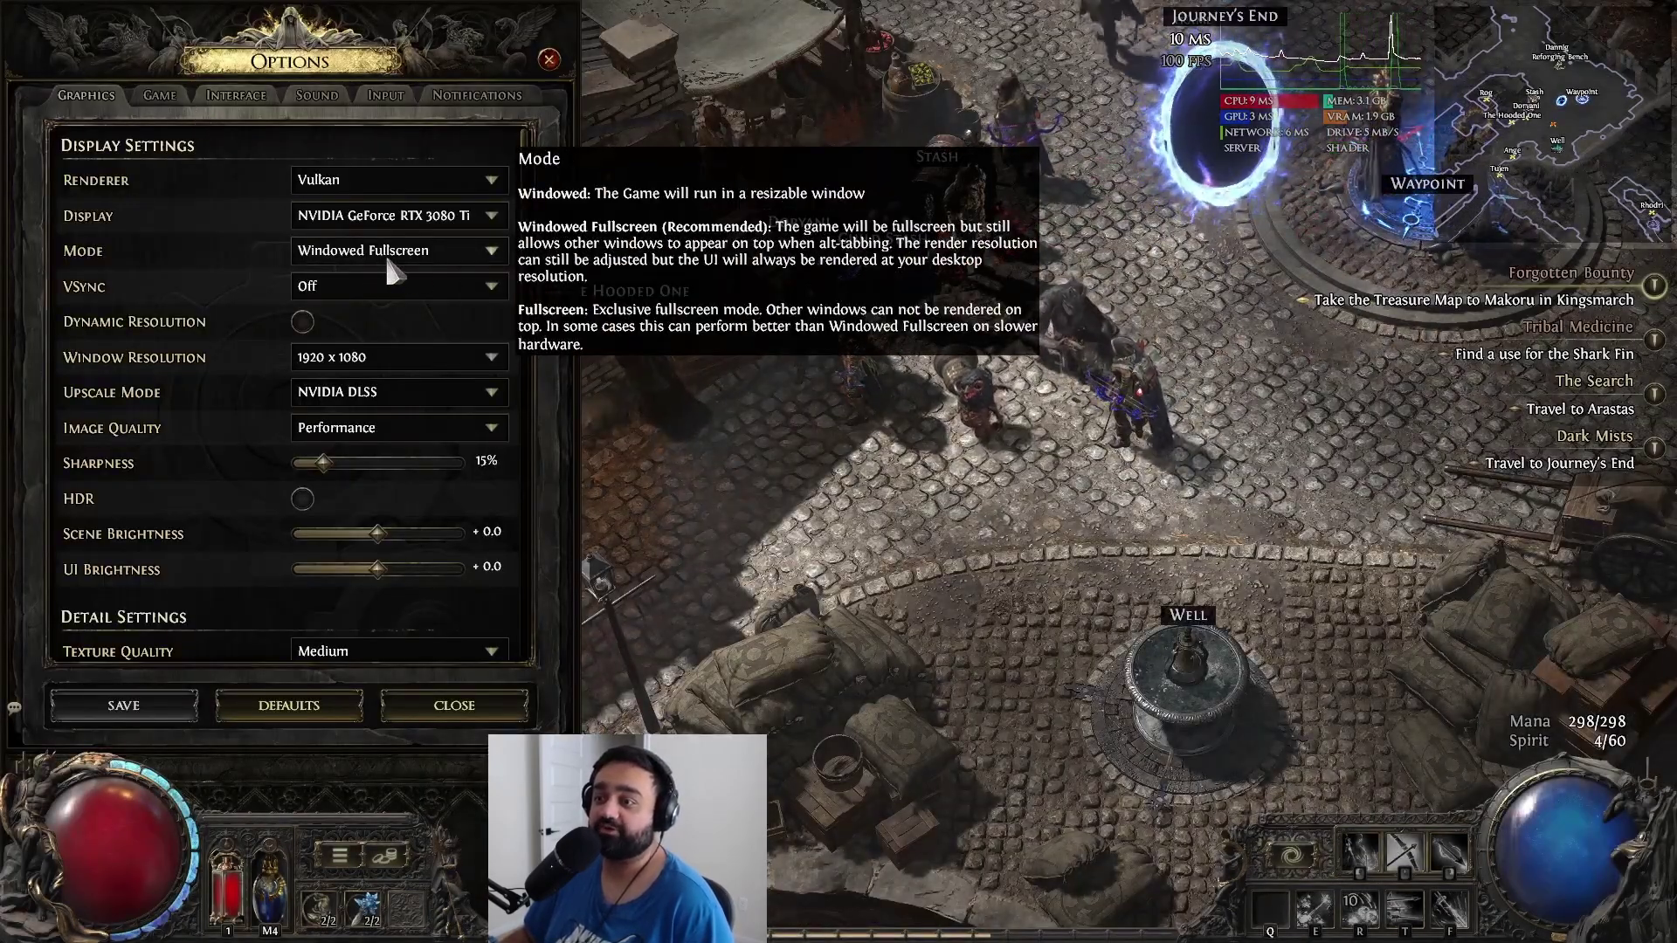
left_click(385, 258)
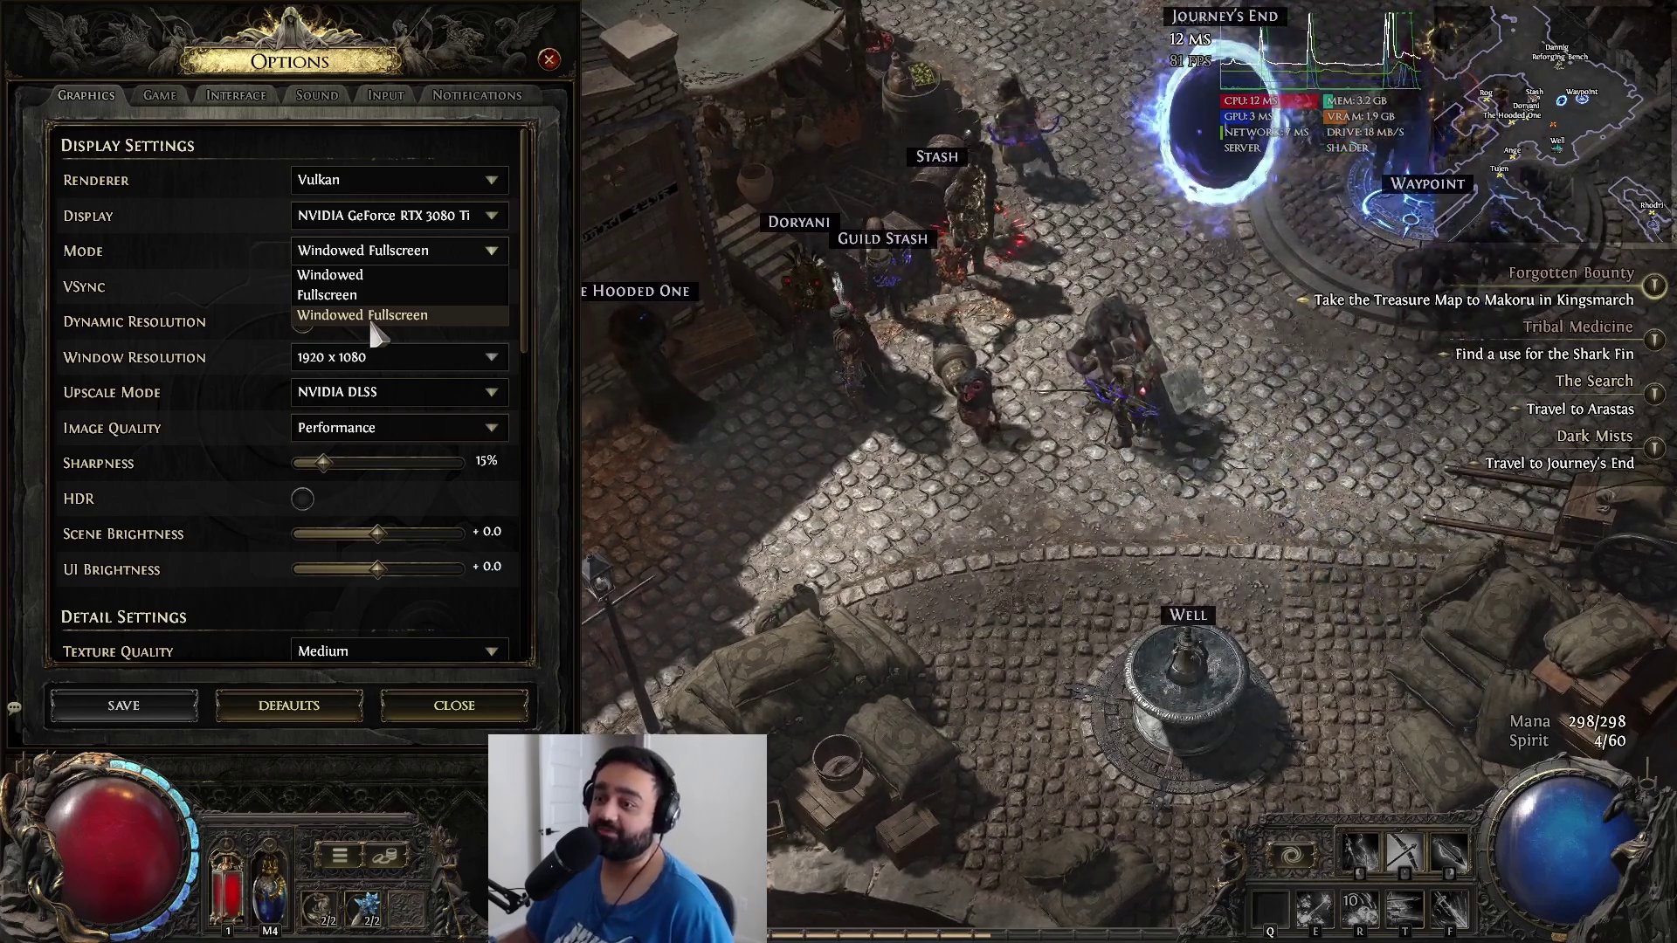
left_click(391, 320)
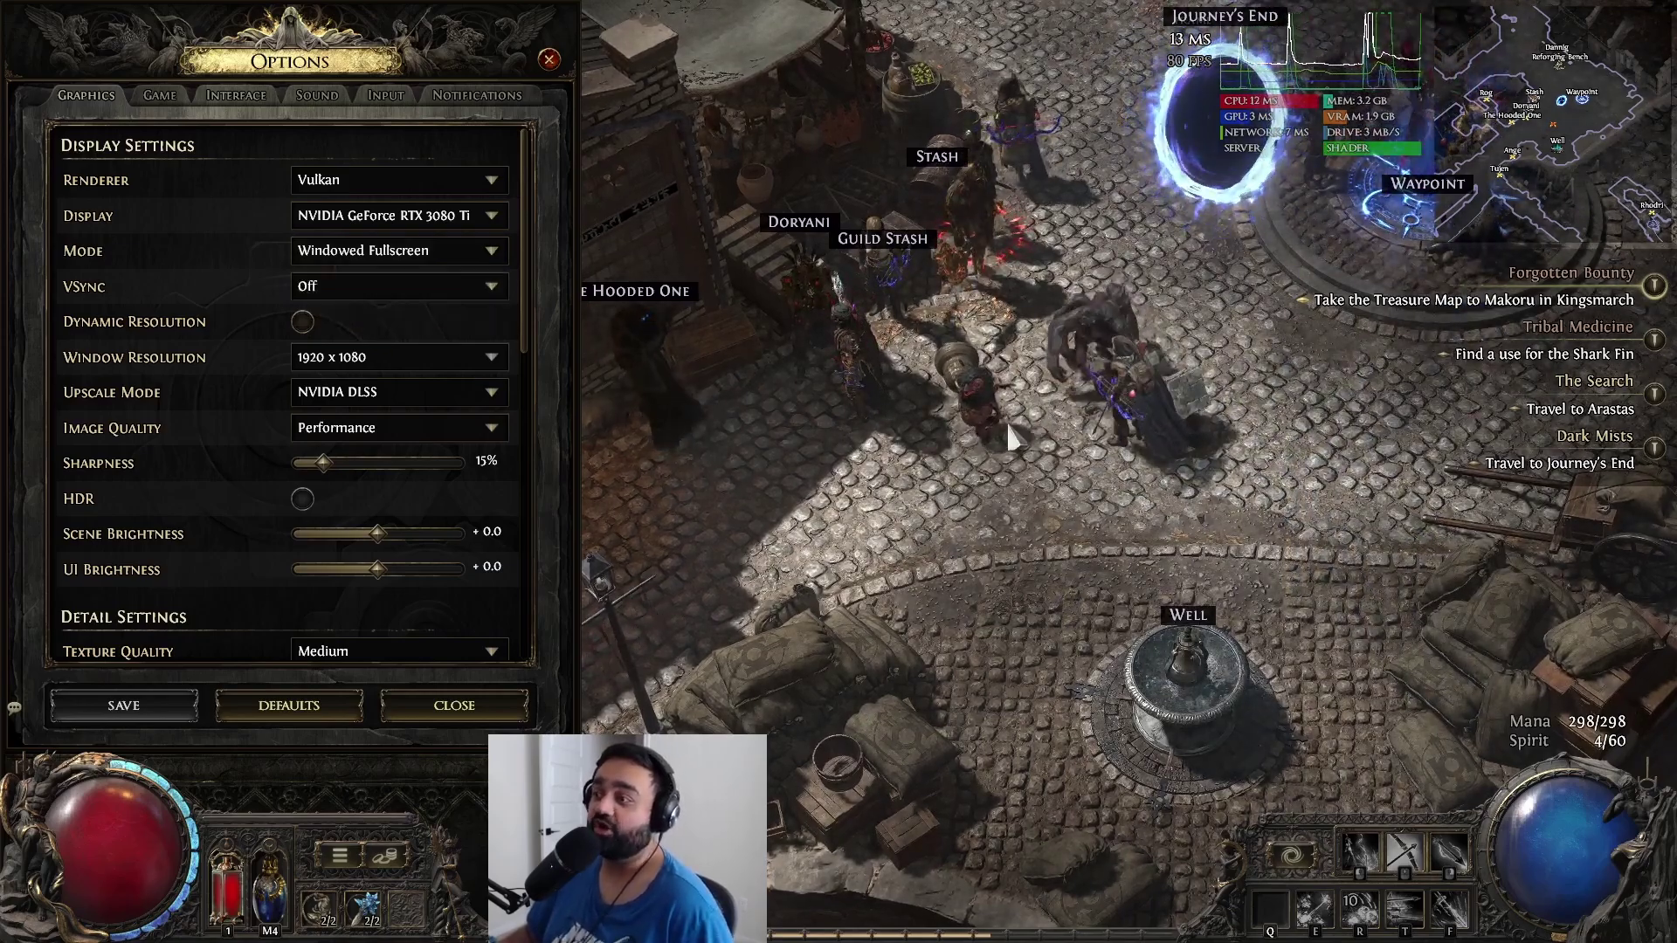
key("Escape")
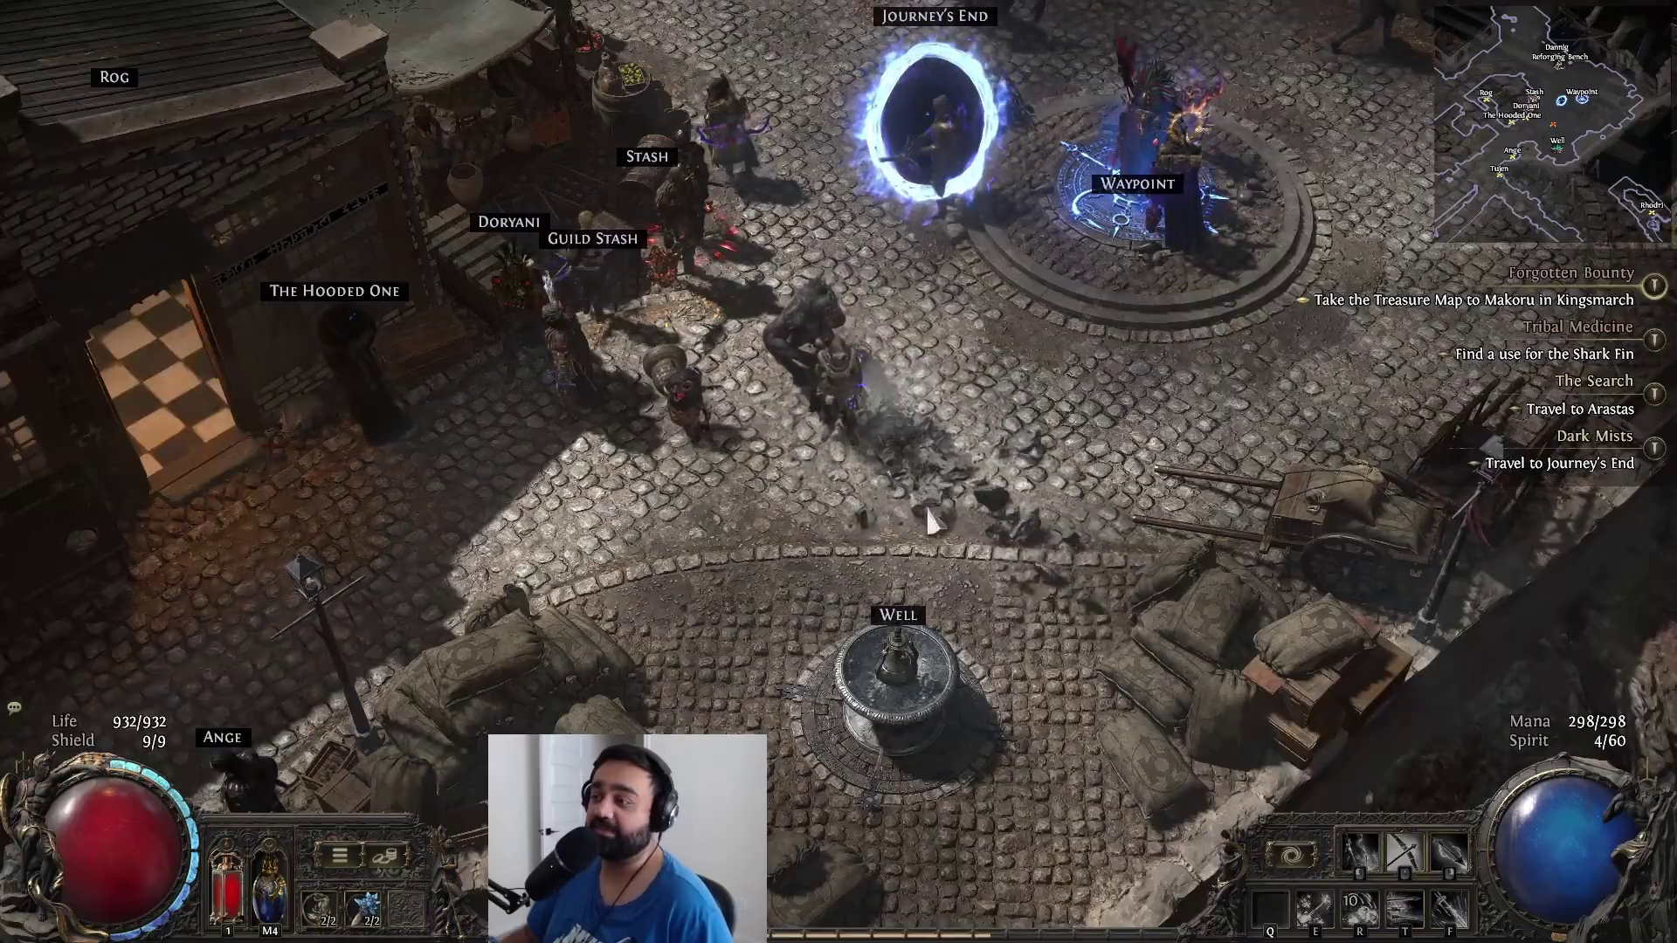
Walk across the town square and open the Exiled Exchange 2 settings at the Hotkeys page.
left_click(686, 495)
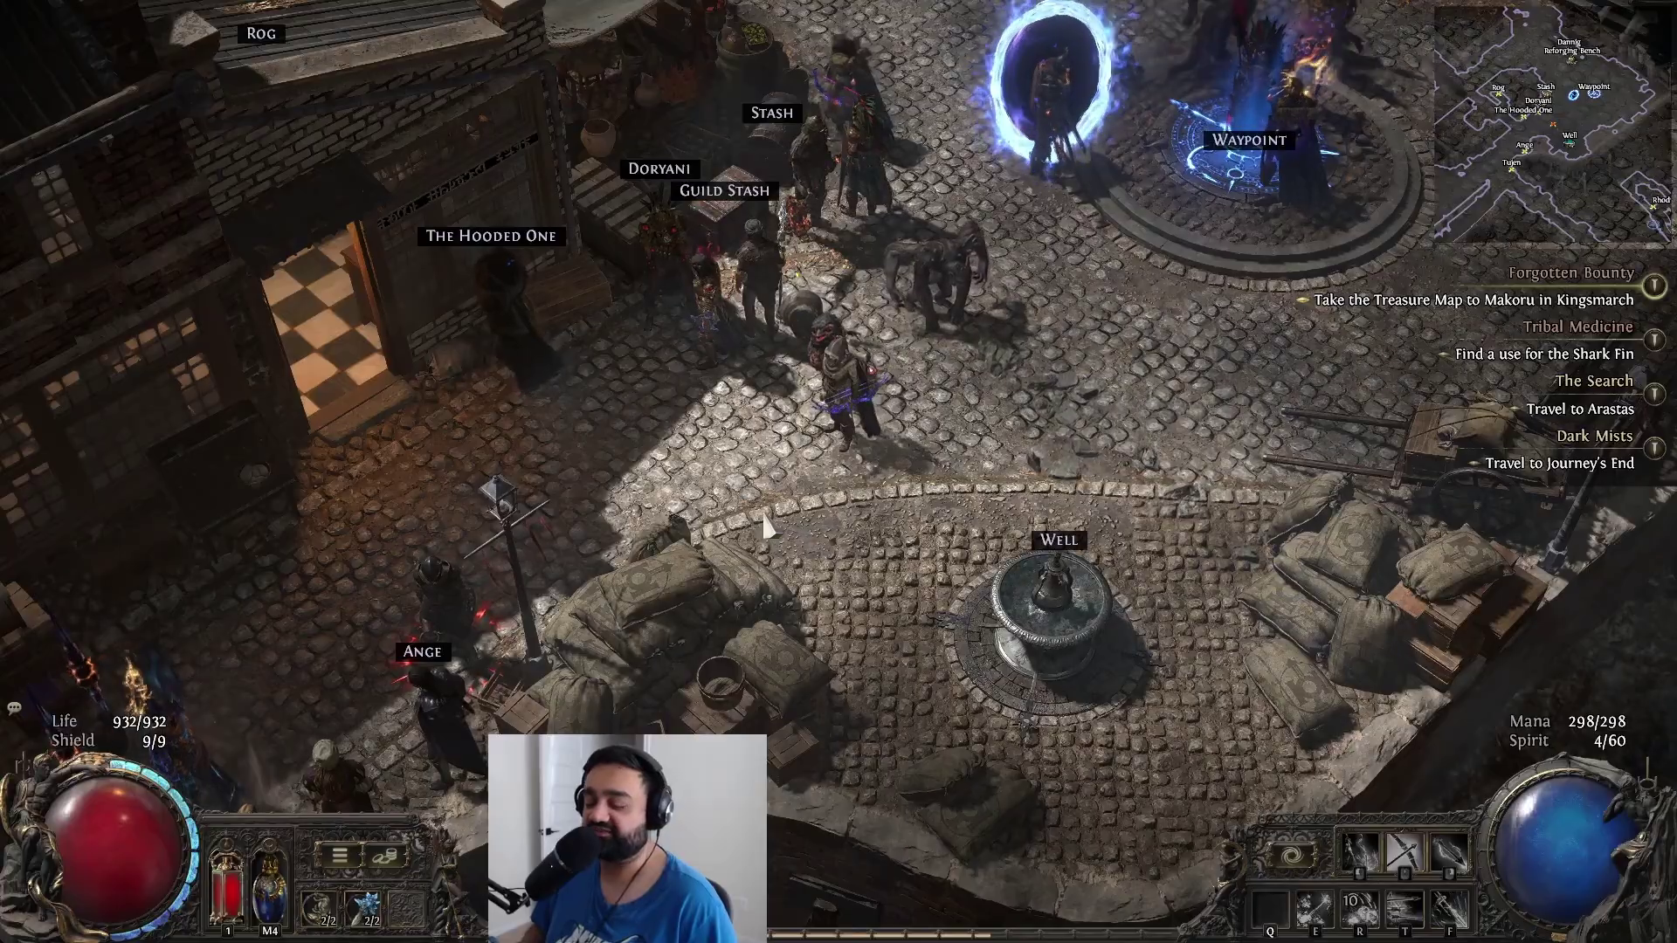
key("shift+space")
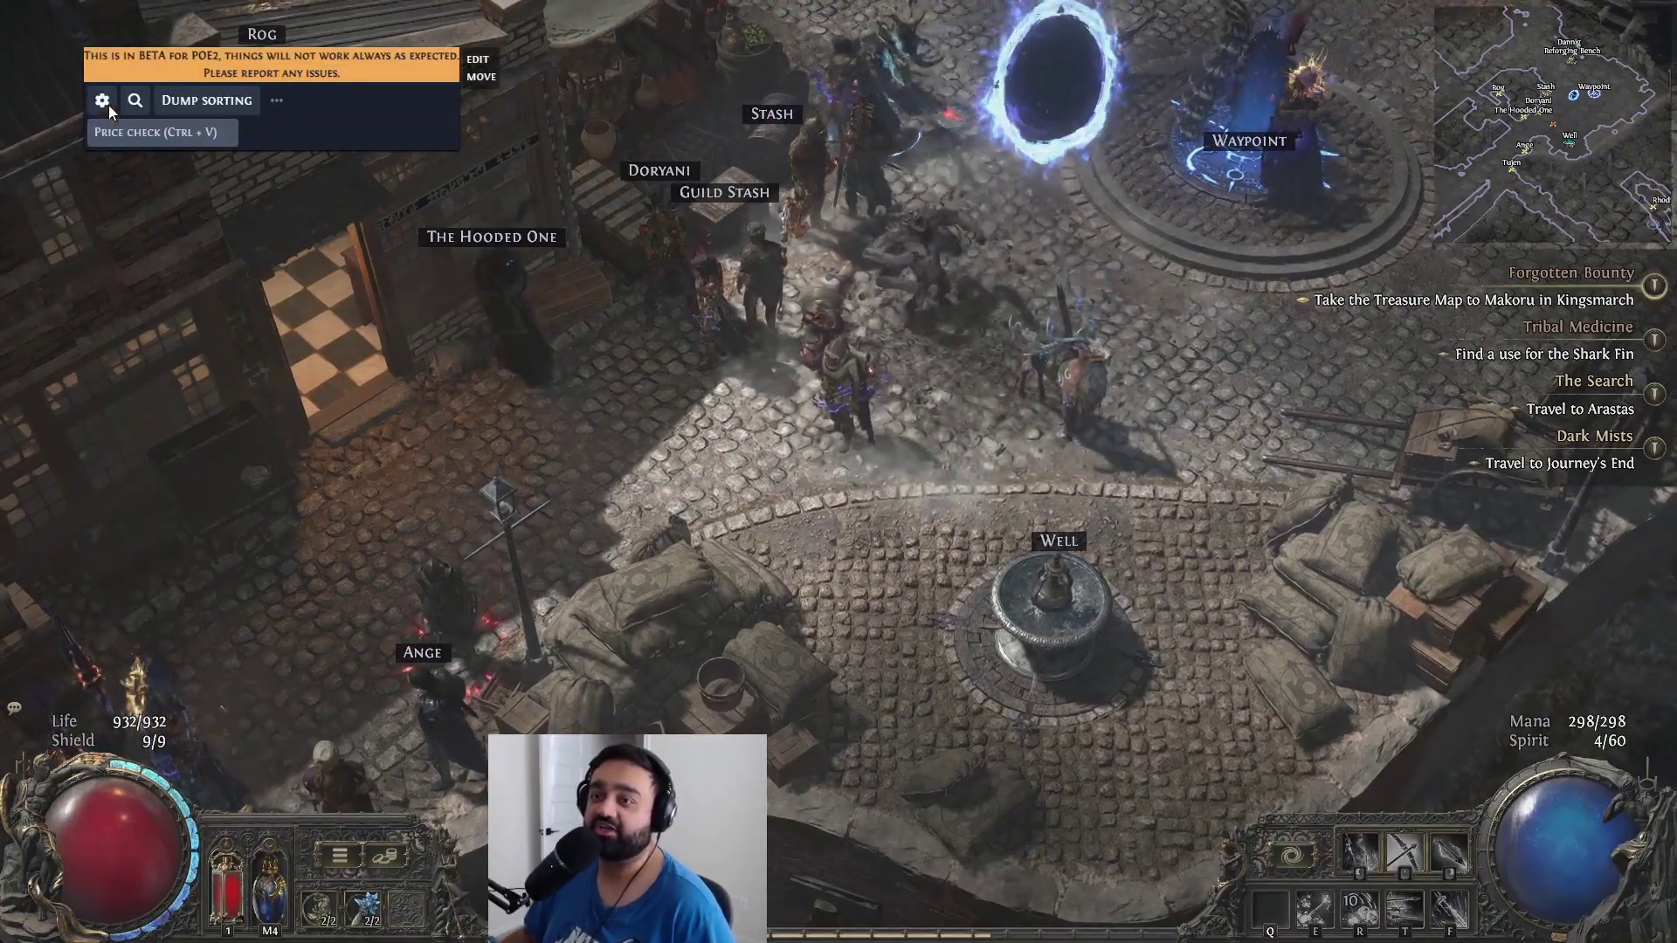
left_click(105, 102)
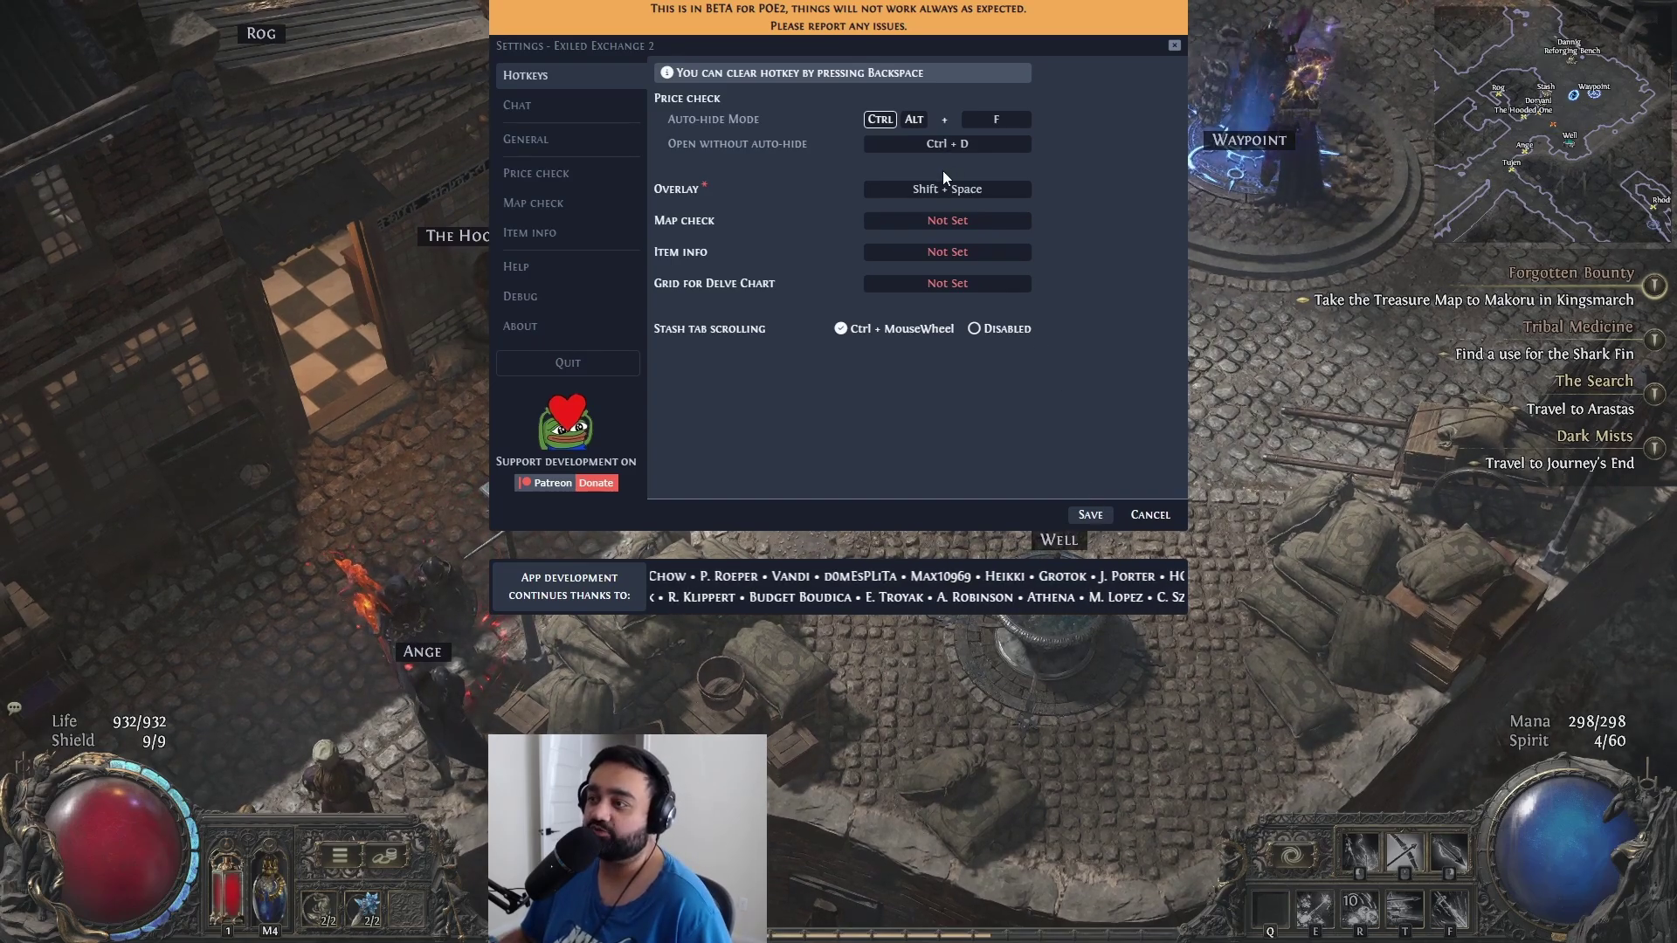
Browse the Chat, General, Price check, Map check and Item info pages, then save the settings.
left_click(559, 107)
left_click(572, 149)
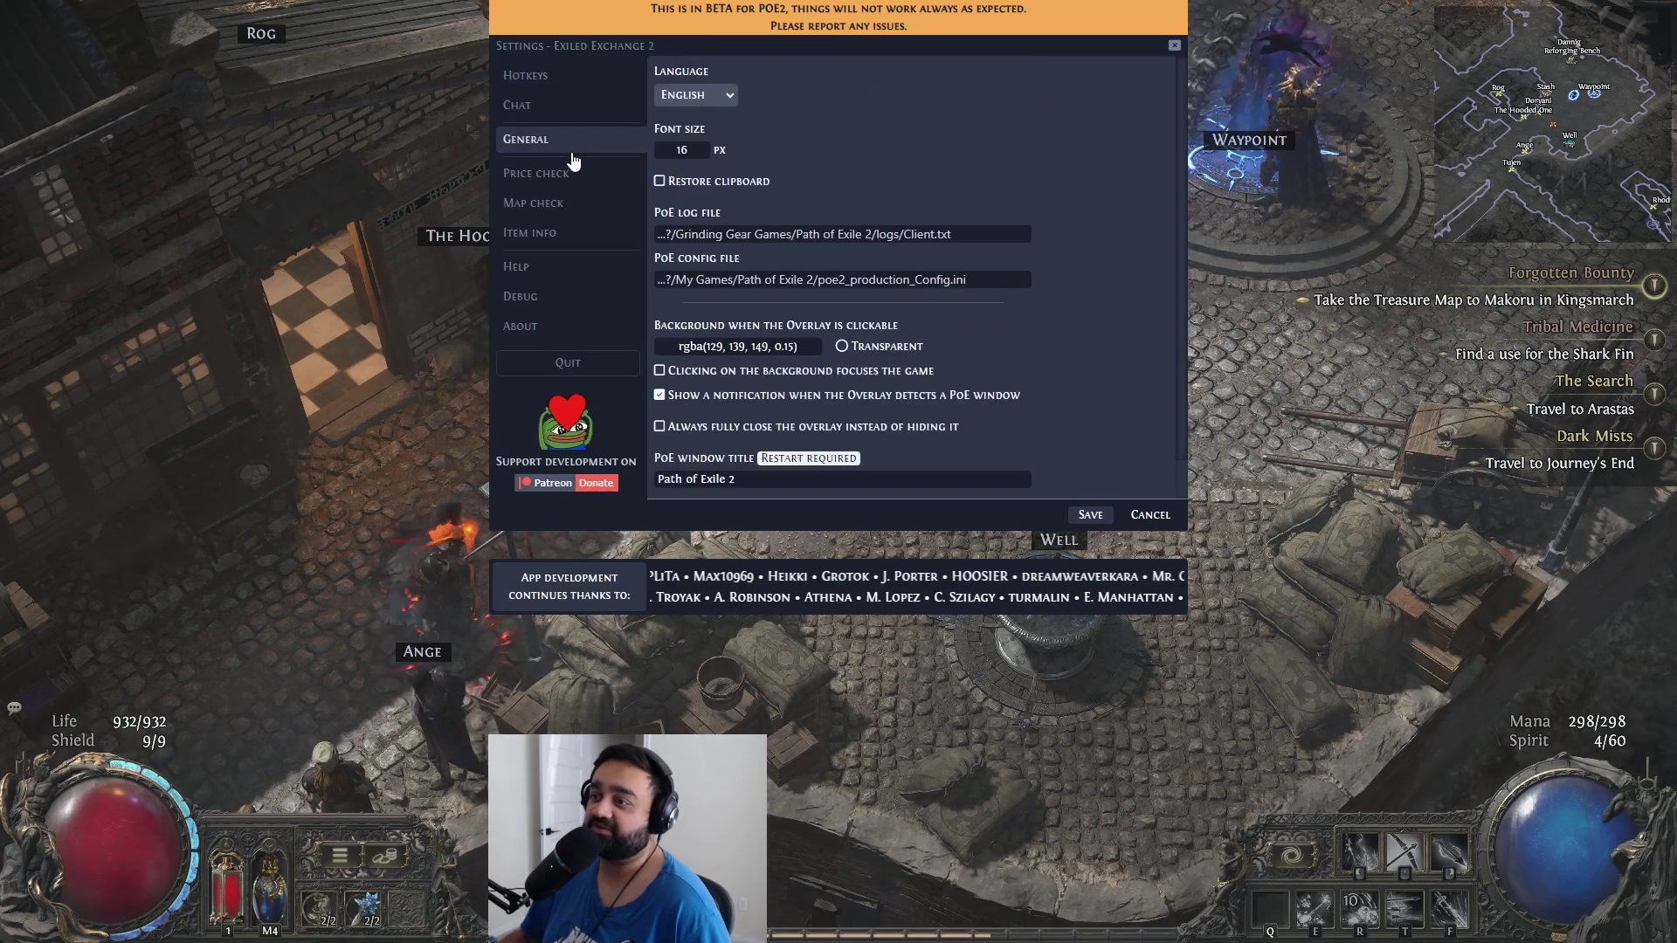
left_click(581, 175)
left_click(589, 205)
left_click(598, 235)
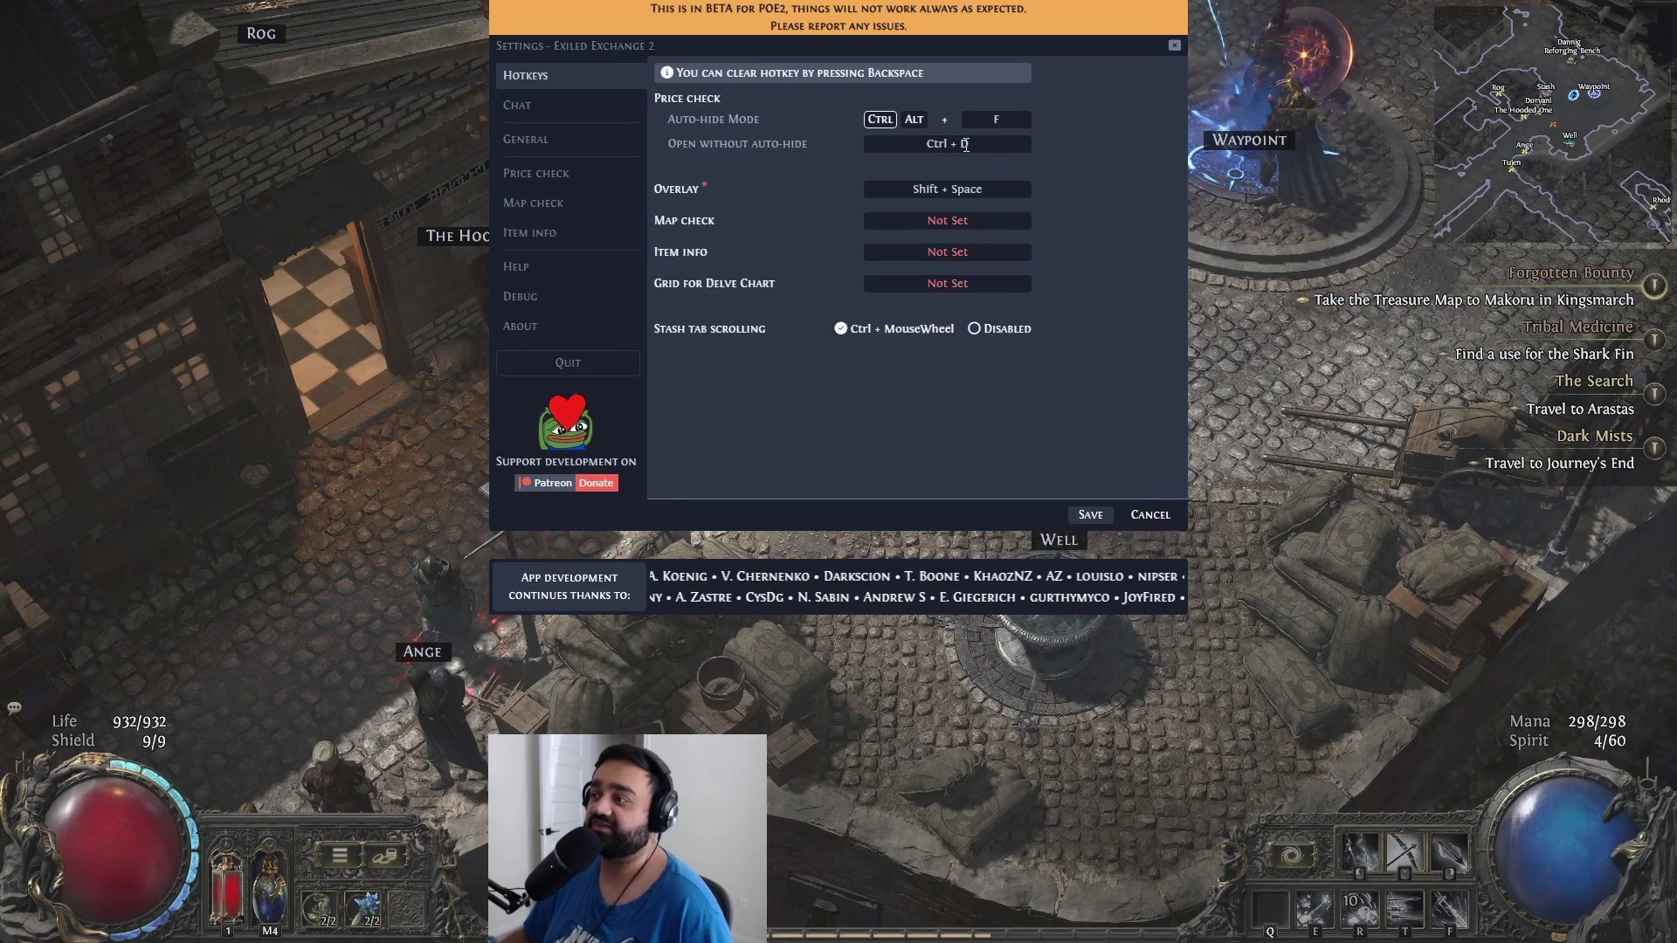
left_click(1090, 515)
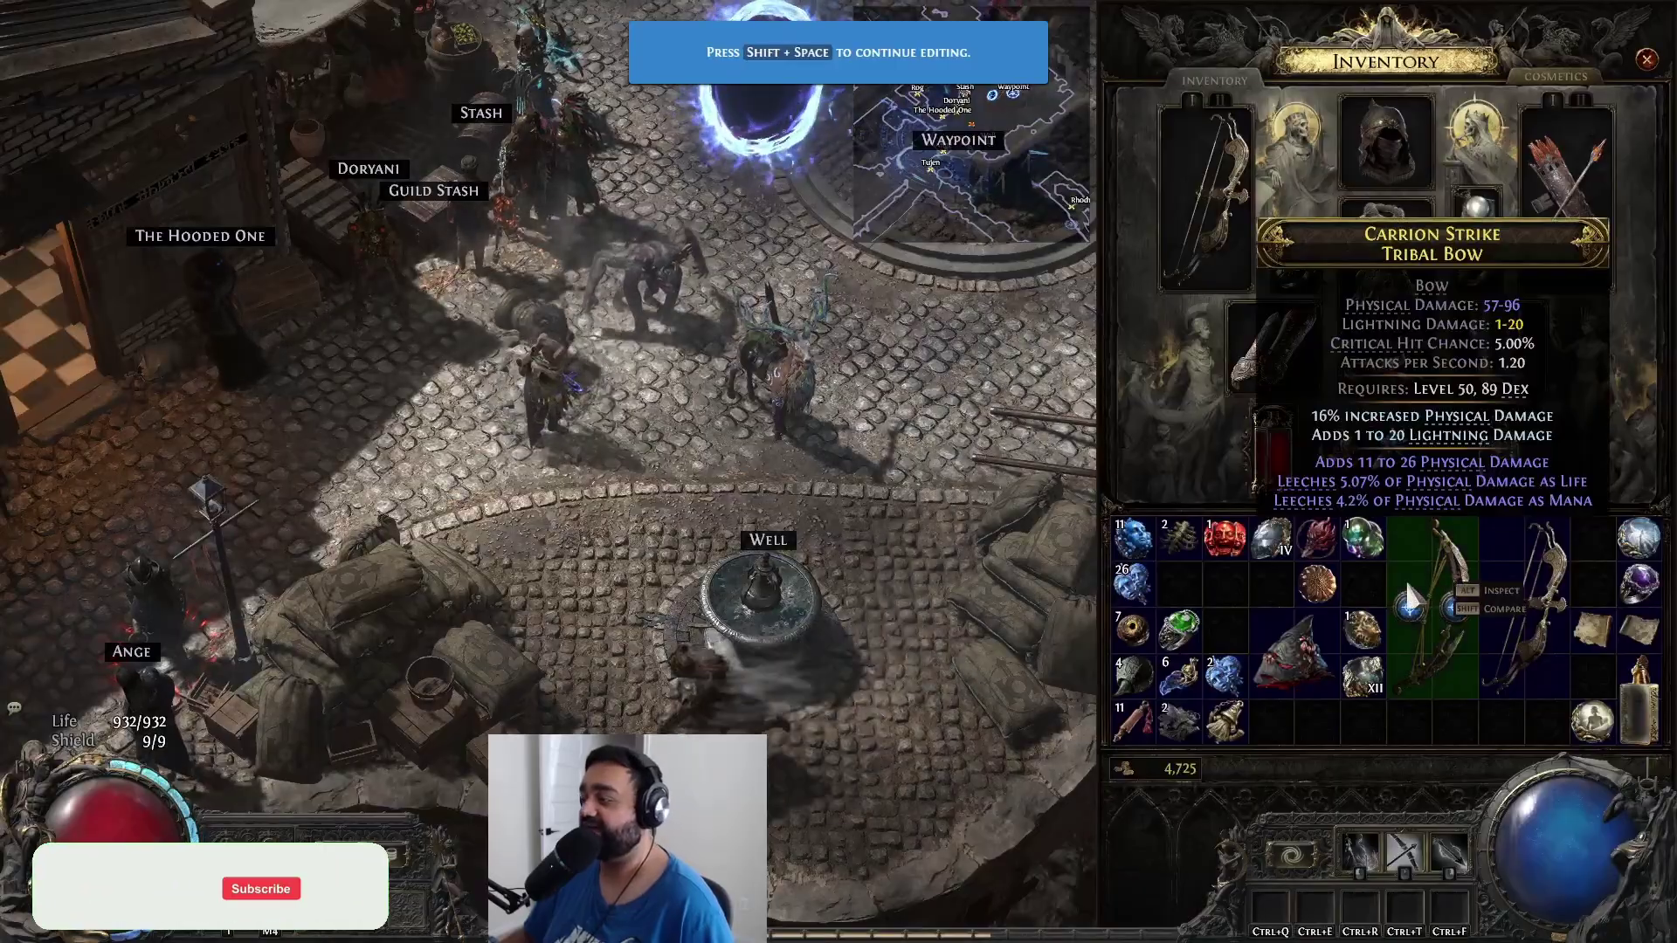
Price check the Glassblower's Bauble with Ctrl+D, compare its exalted and divine listings, then close the results.
key("ctrl+d")
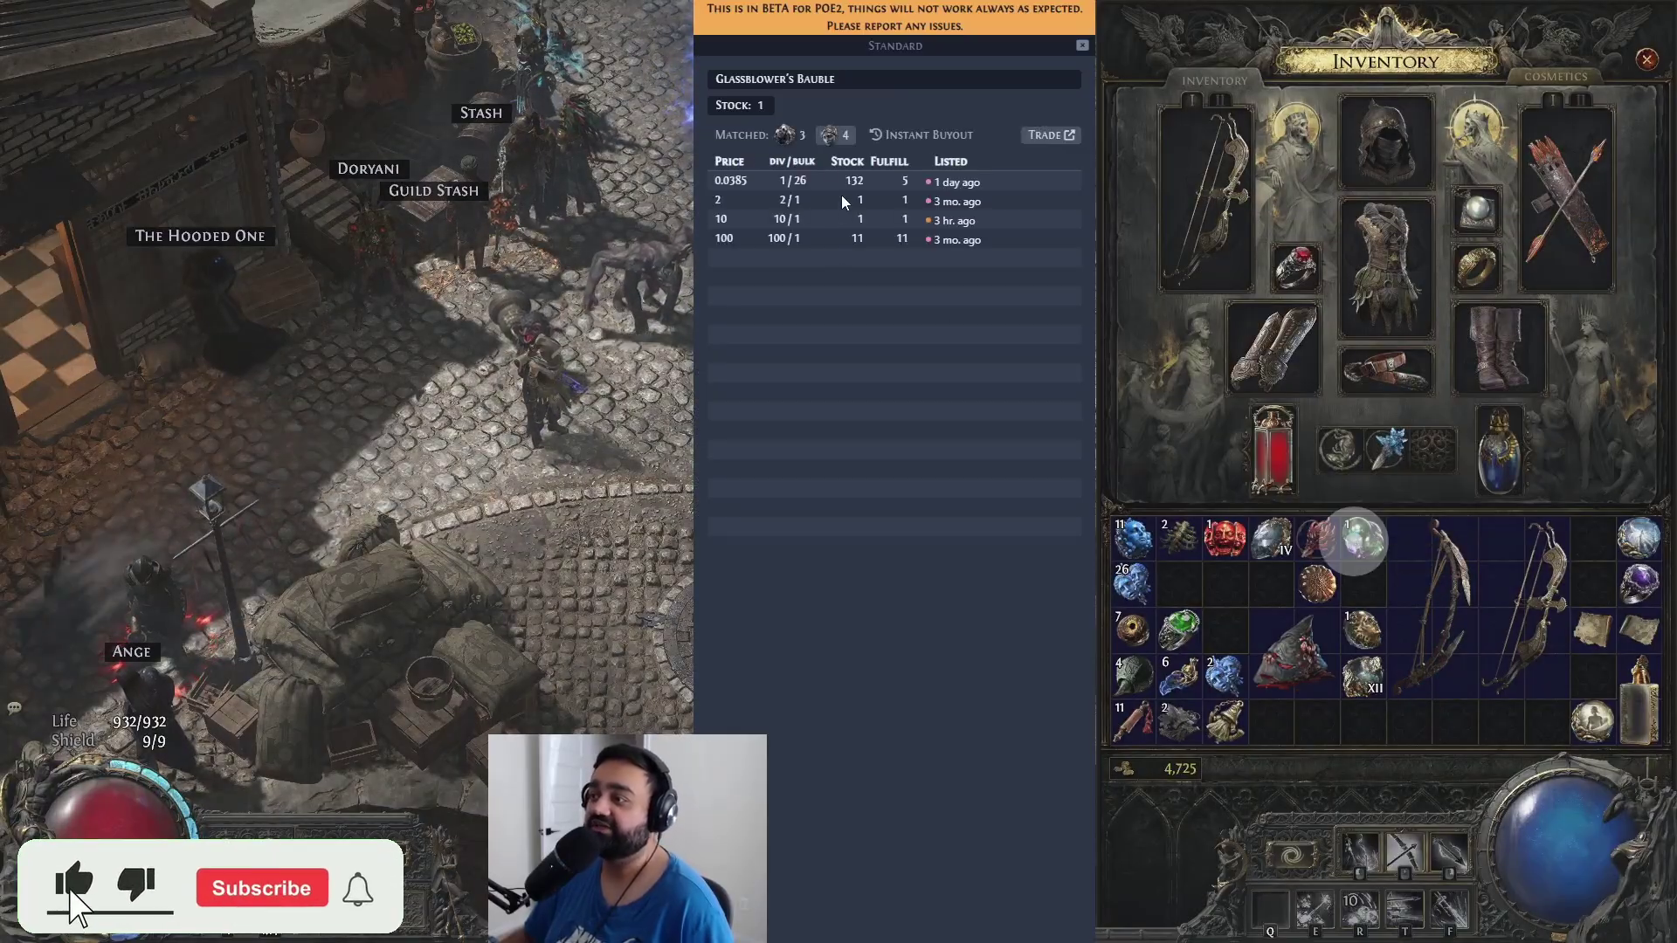
left_click(788, 140)
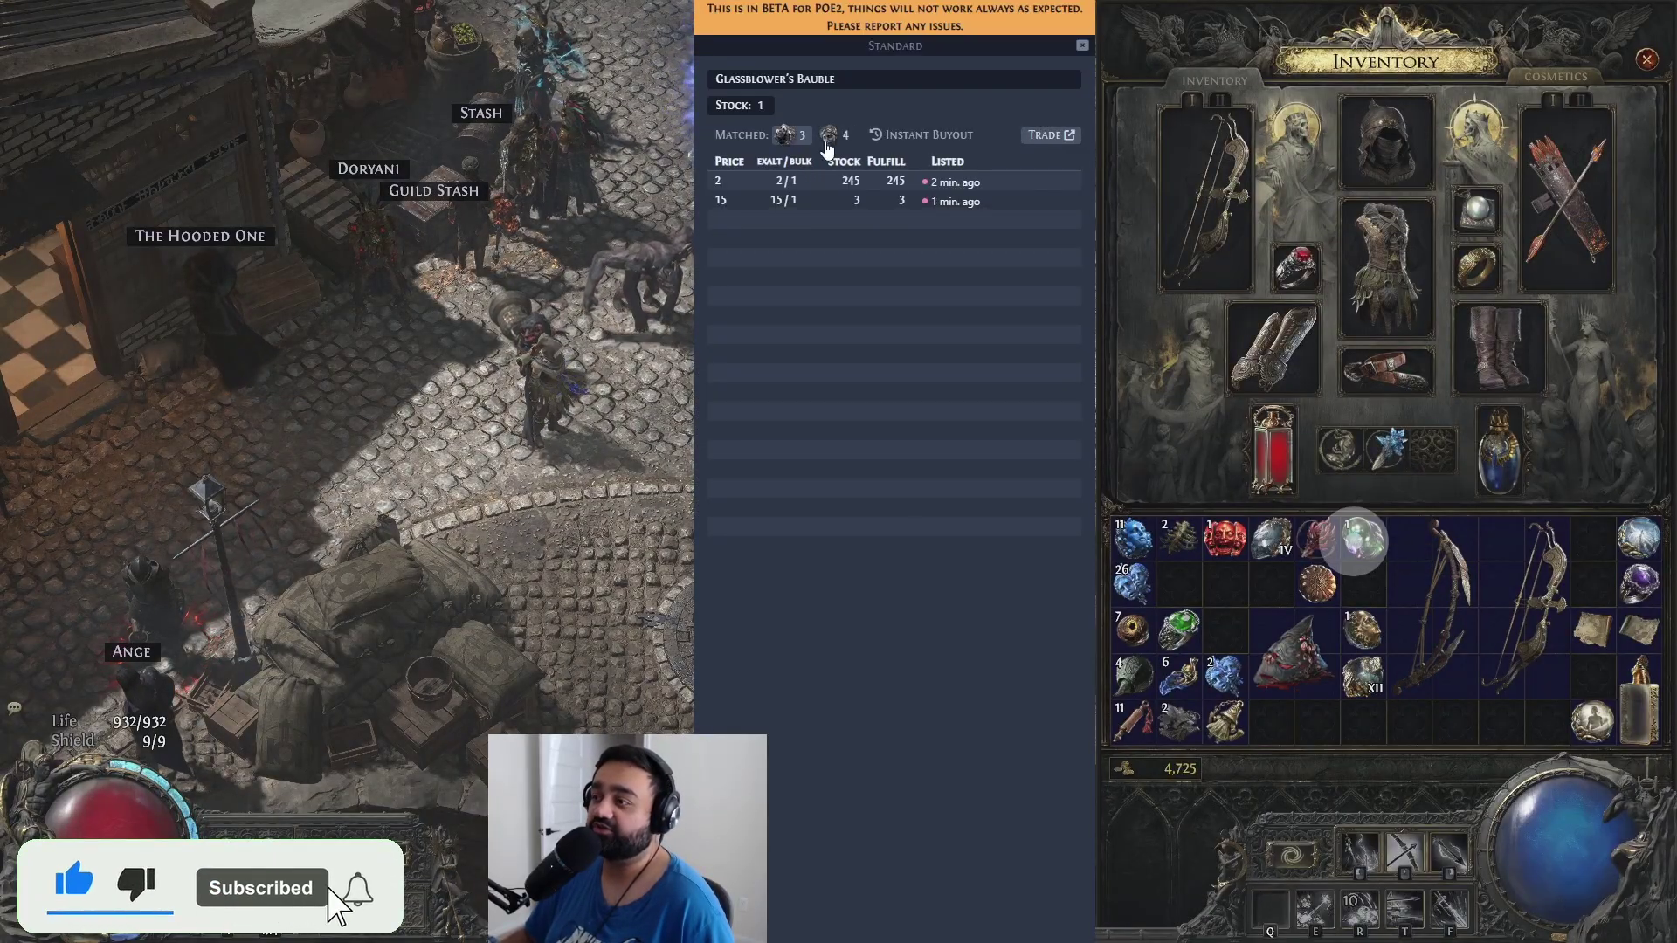
left_click(800, 138)
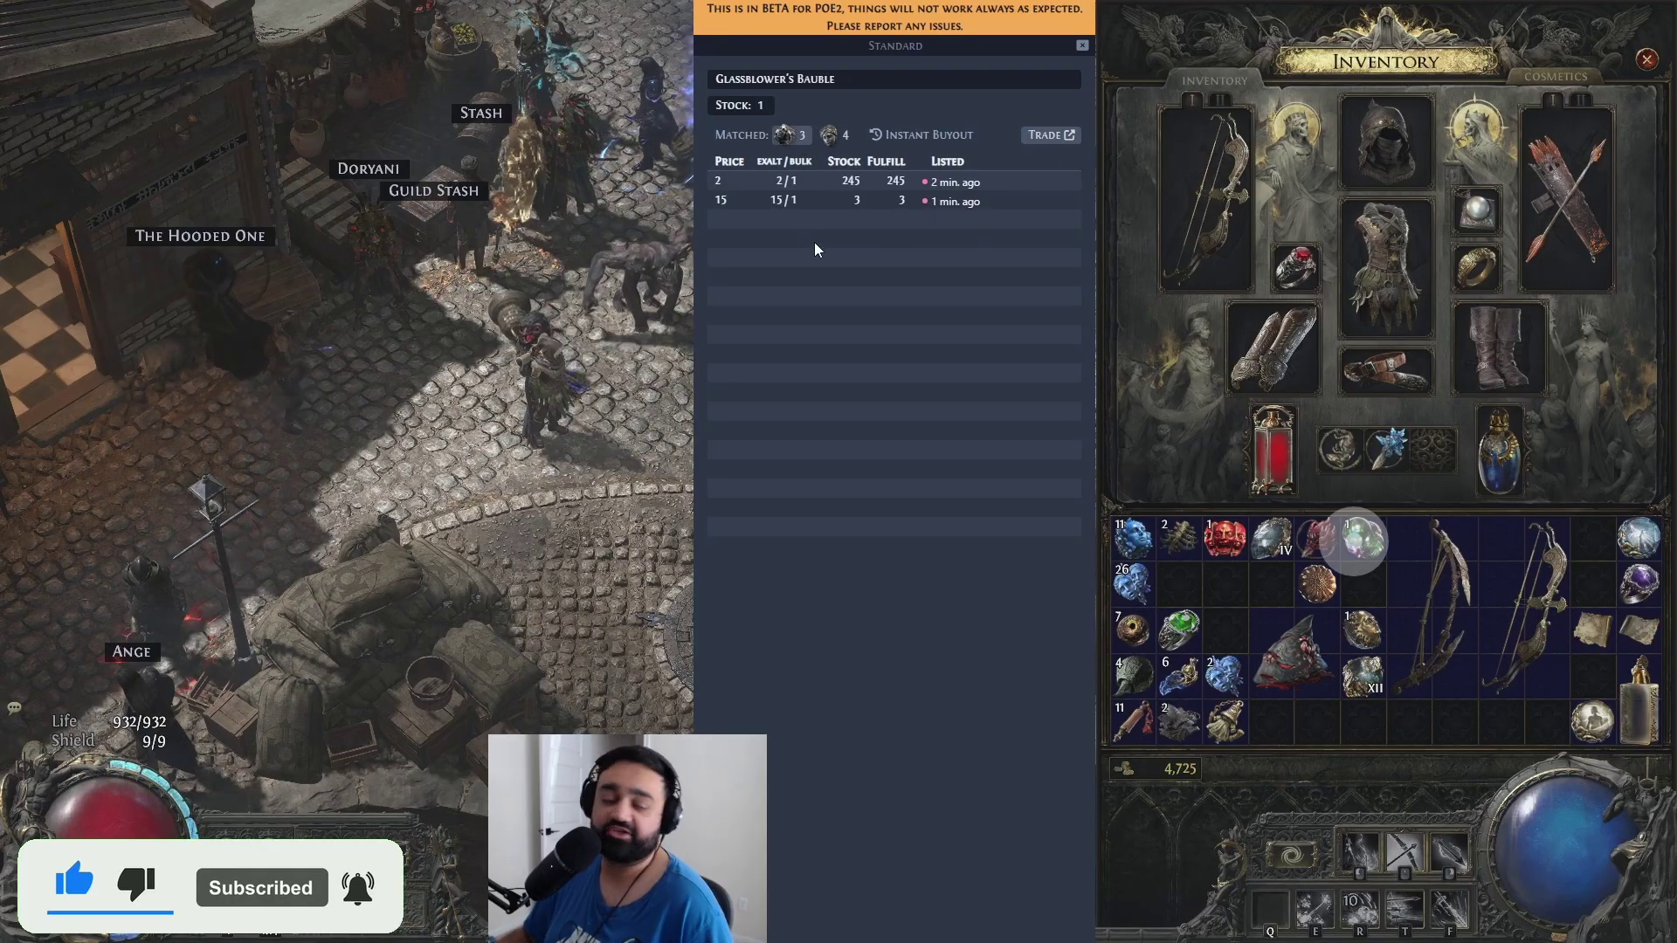
key("Escape")
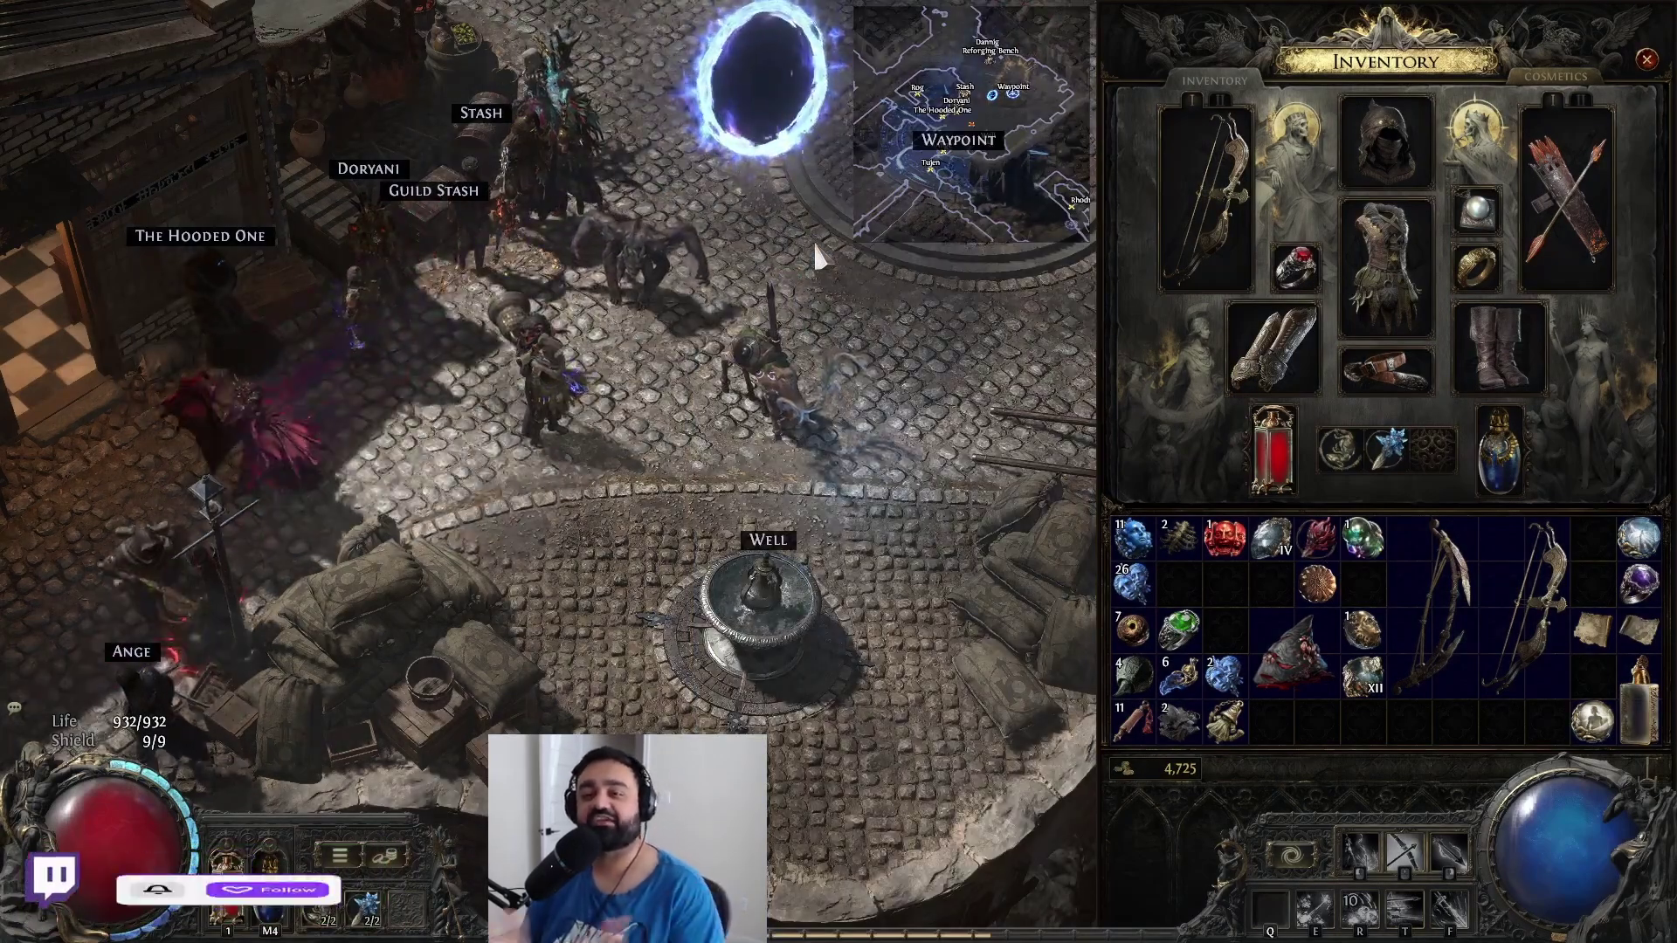